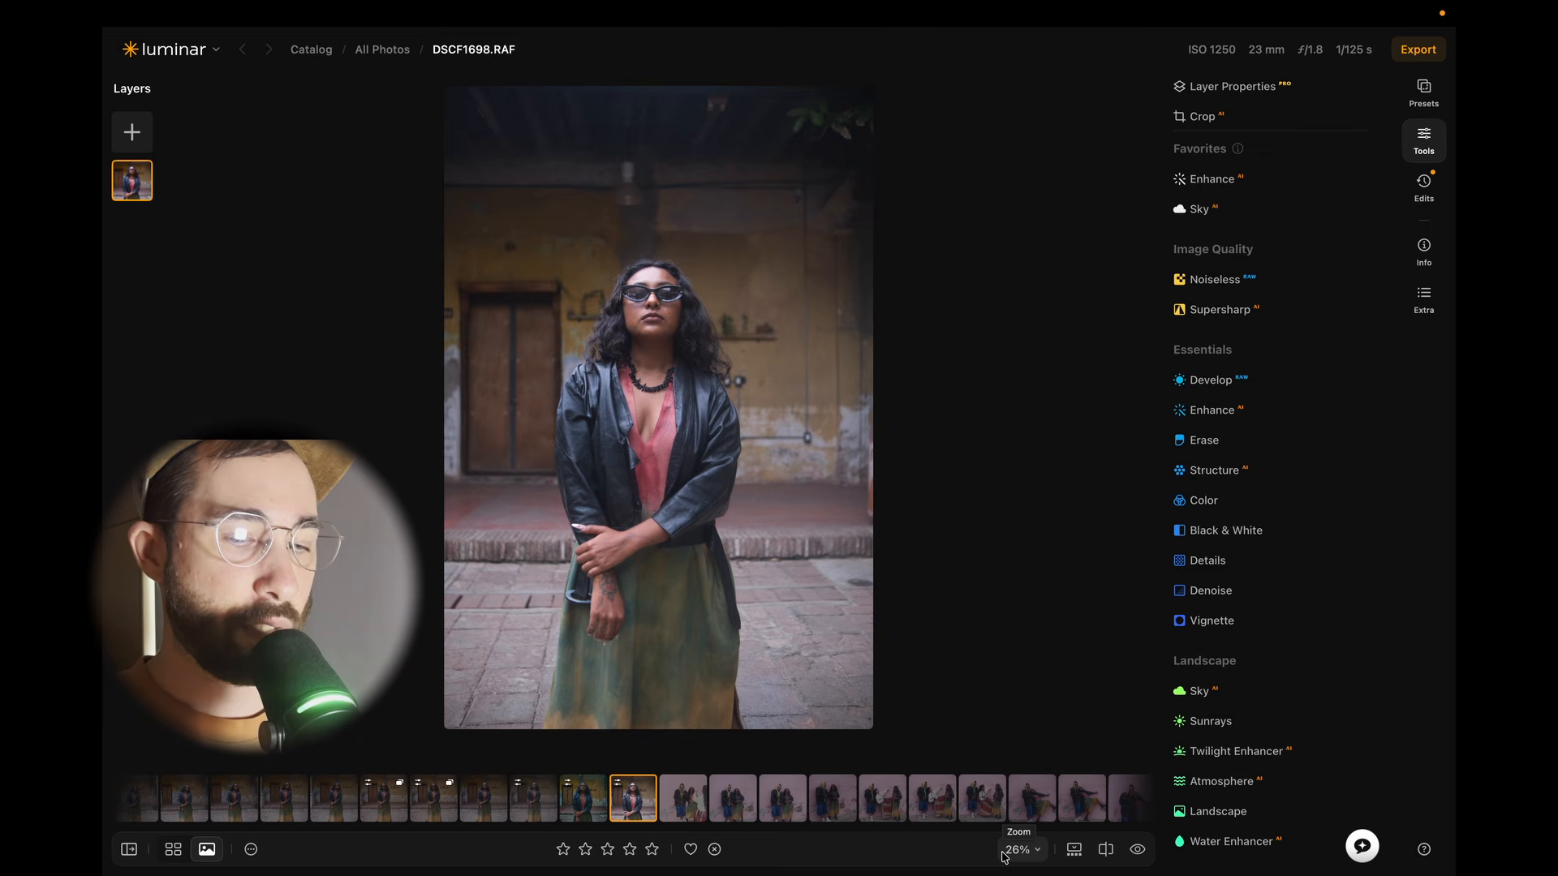
# Step: Apply Light Depth at an amount of 100 and move its depth handle so the light falls on the woman
pyautogui.scroll(-4, 1254, 663)
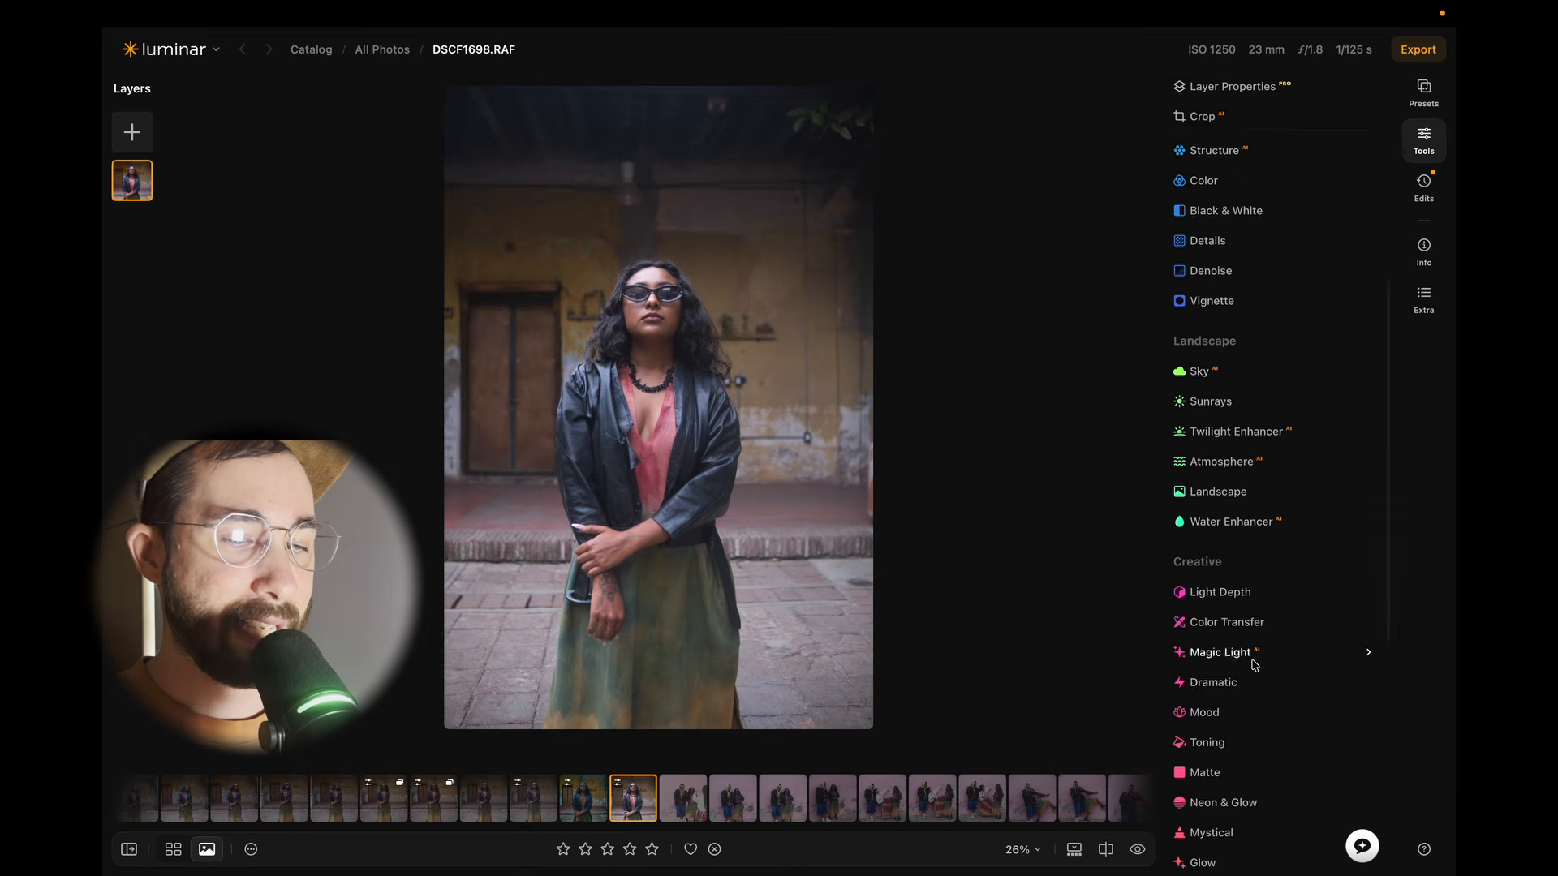
pyautogui.scroll(-1, 1254, 666)
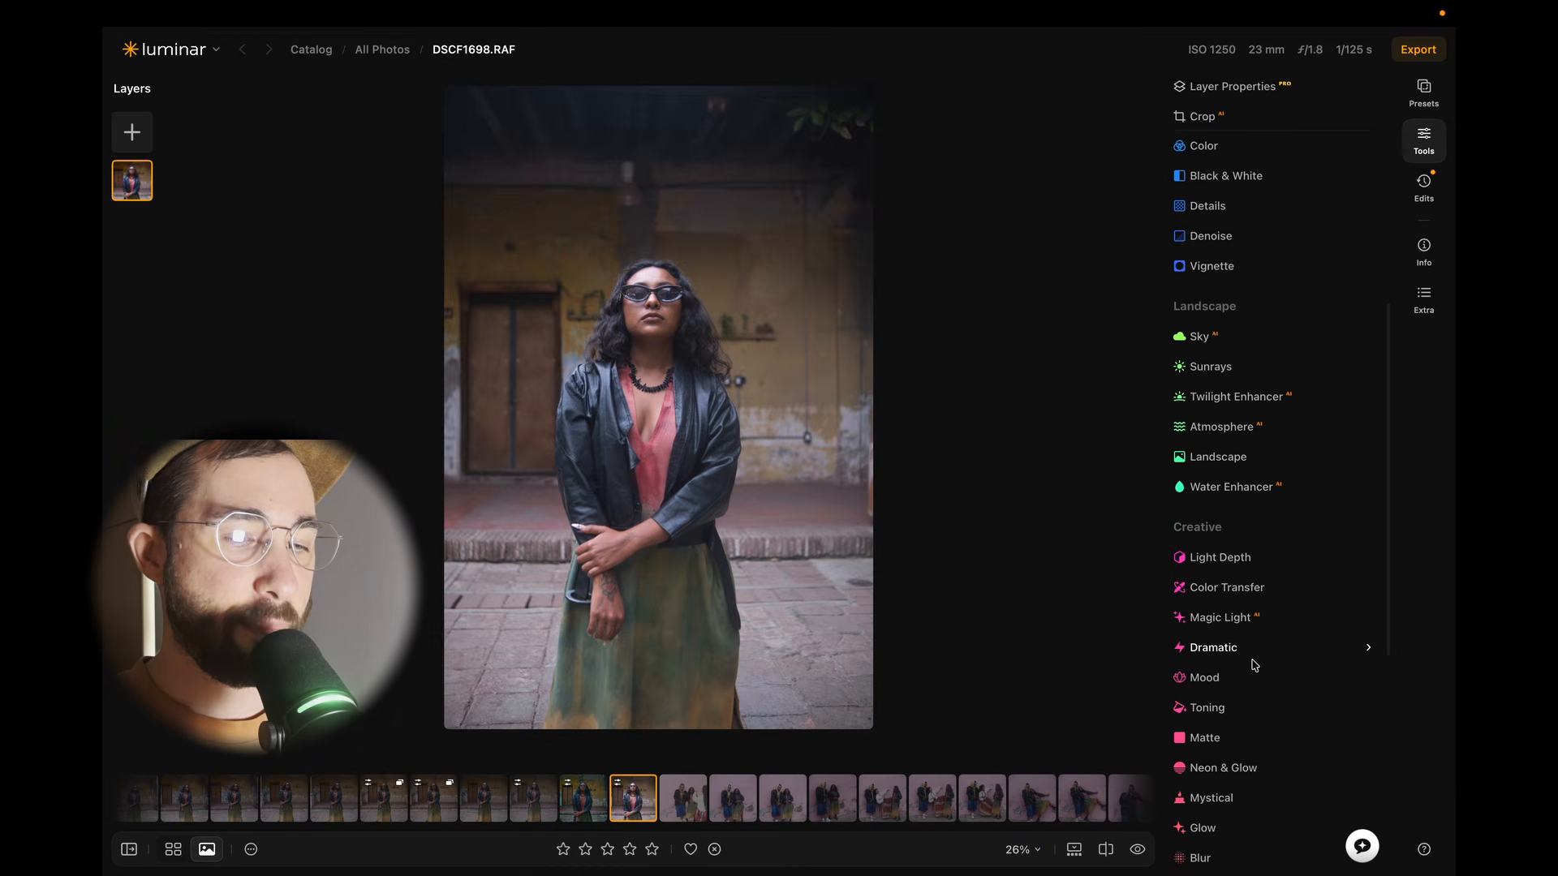
pyautogui.click(1219, 559)
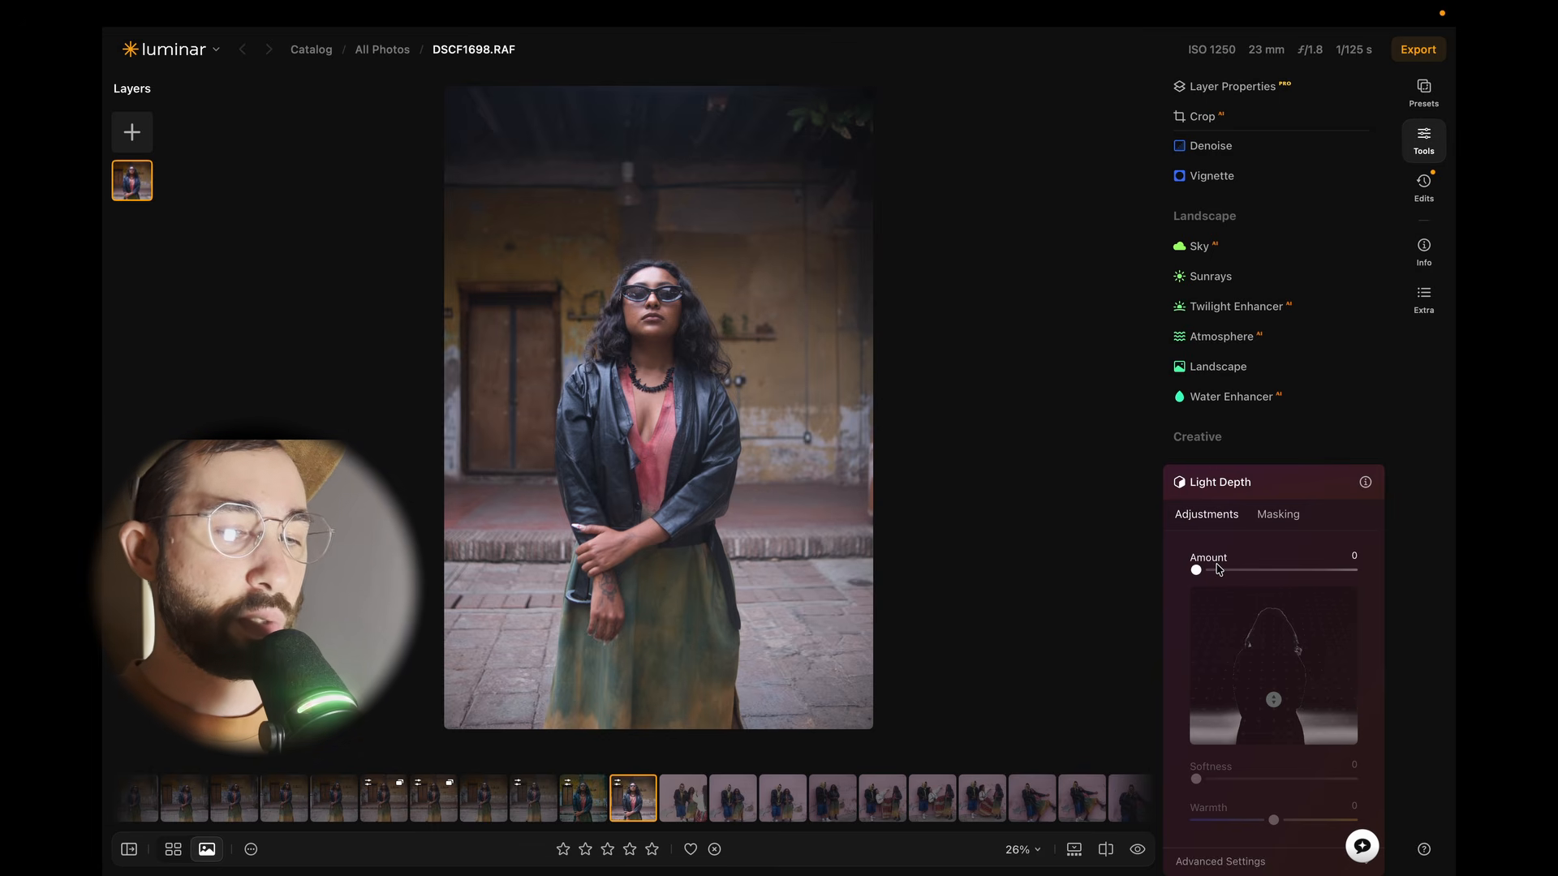
pyautogui.scroll(-3, 1217, 570)
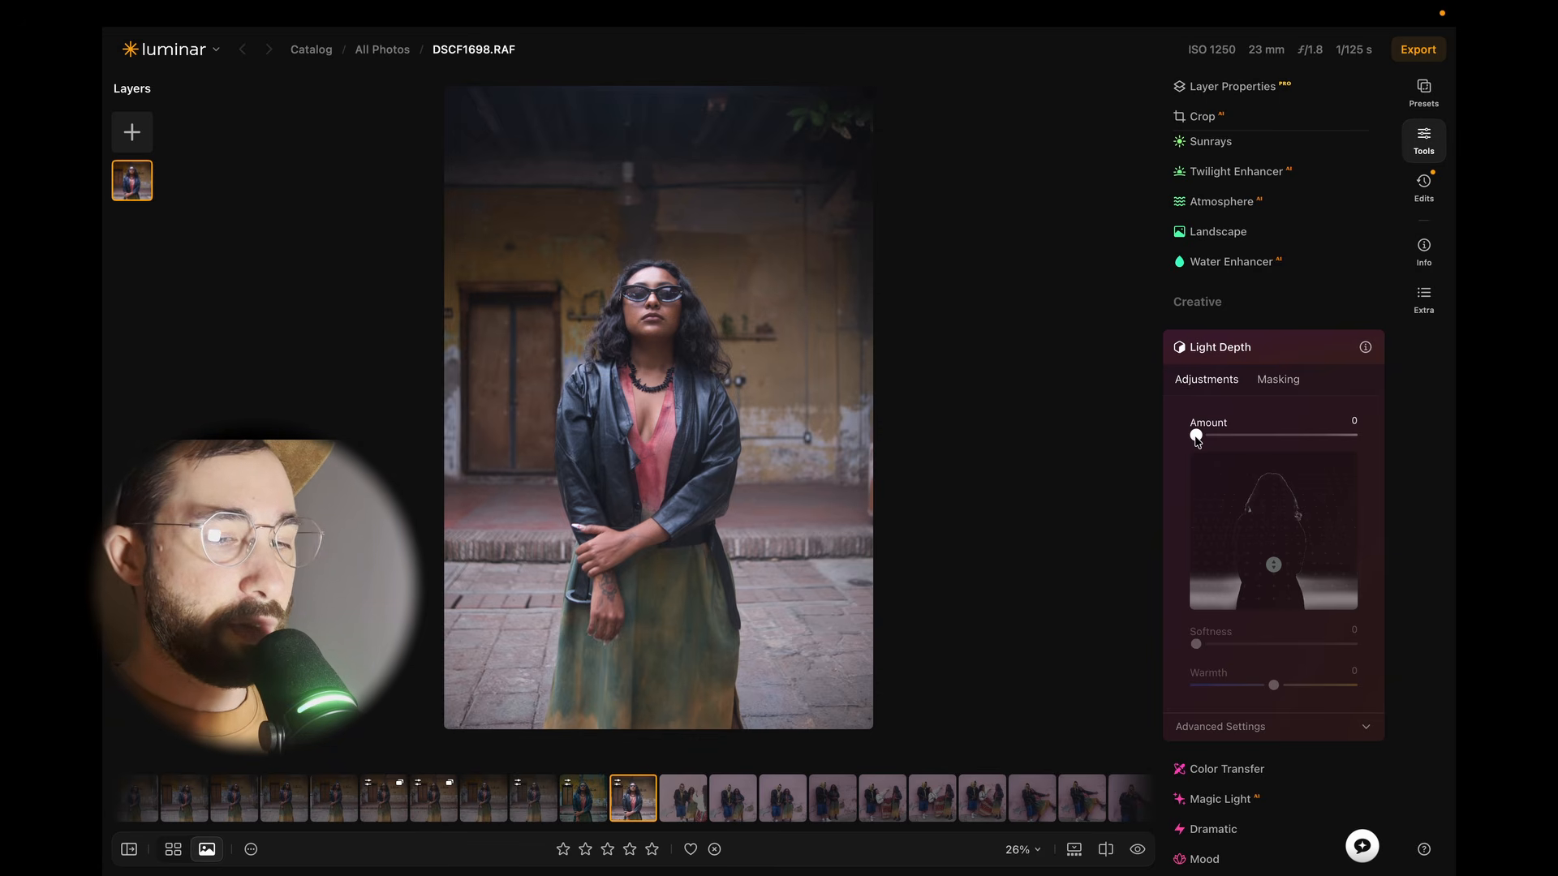
pyautogui.moveTo(1196, 439); pyautogui.dragTo(1371, 451)
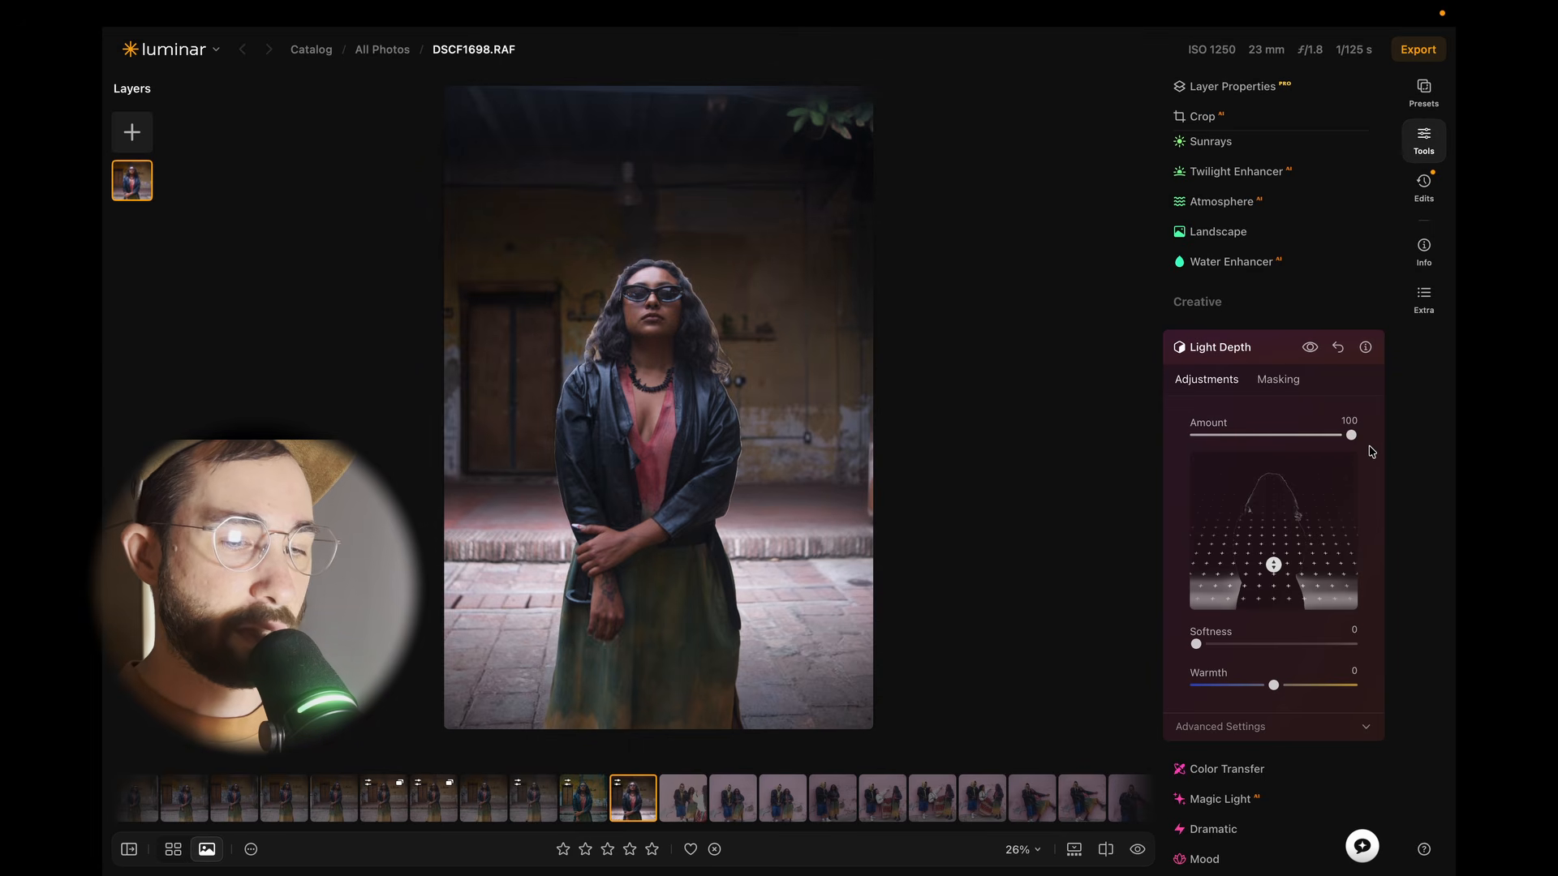
pyautogui.moveTo(1269, 557)
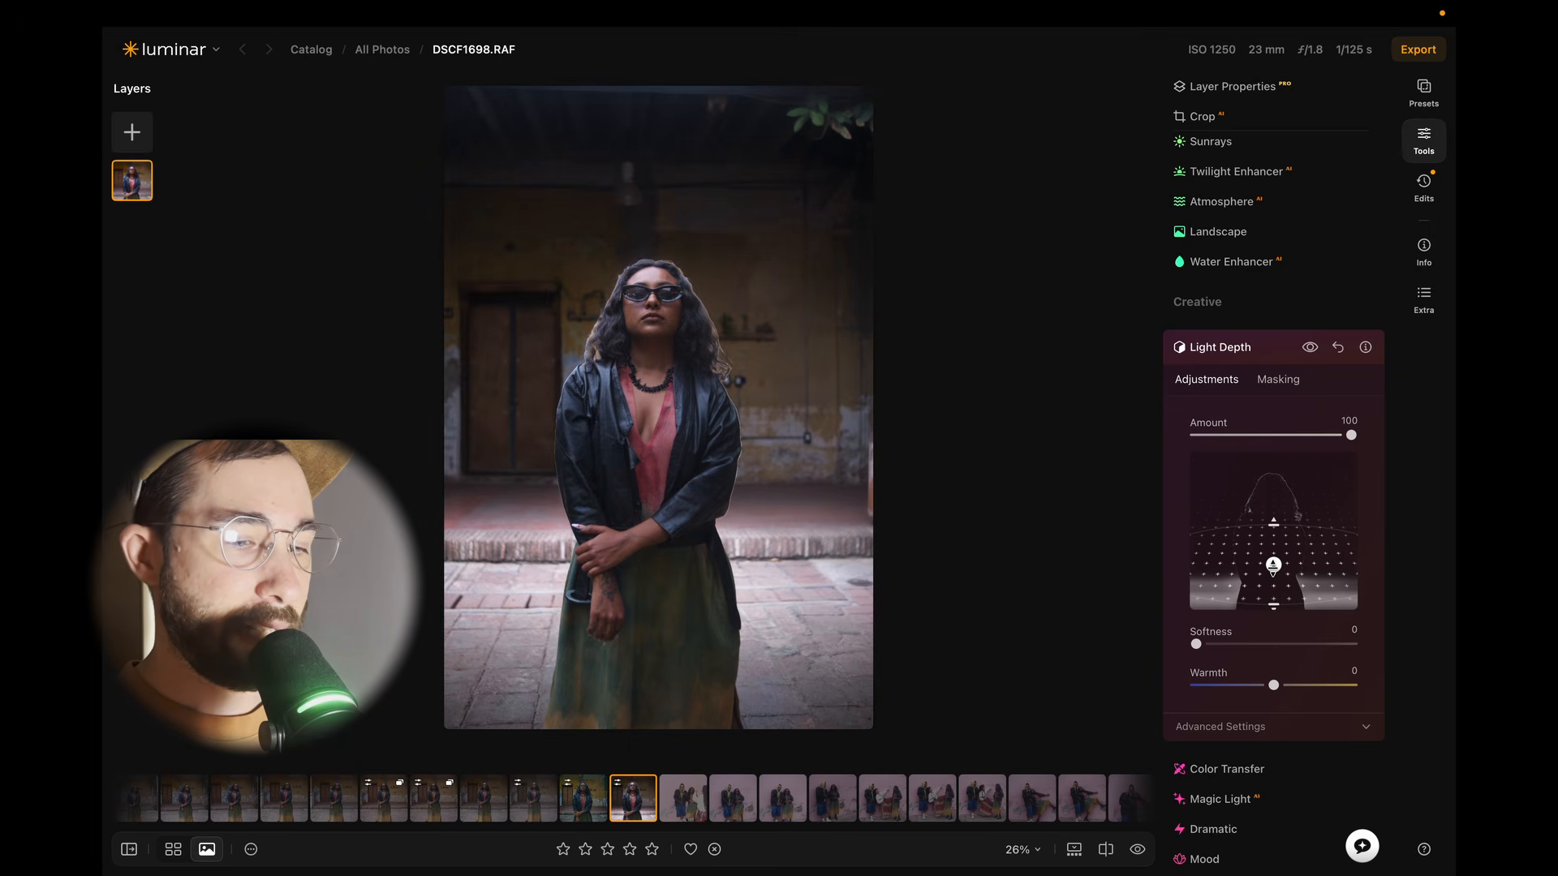
pyautogui.moveTo(1273, 565); pyautogui.dragTo(1273, 588)
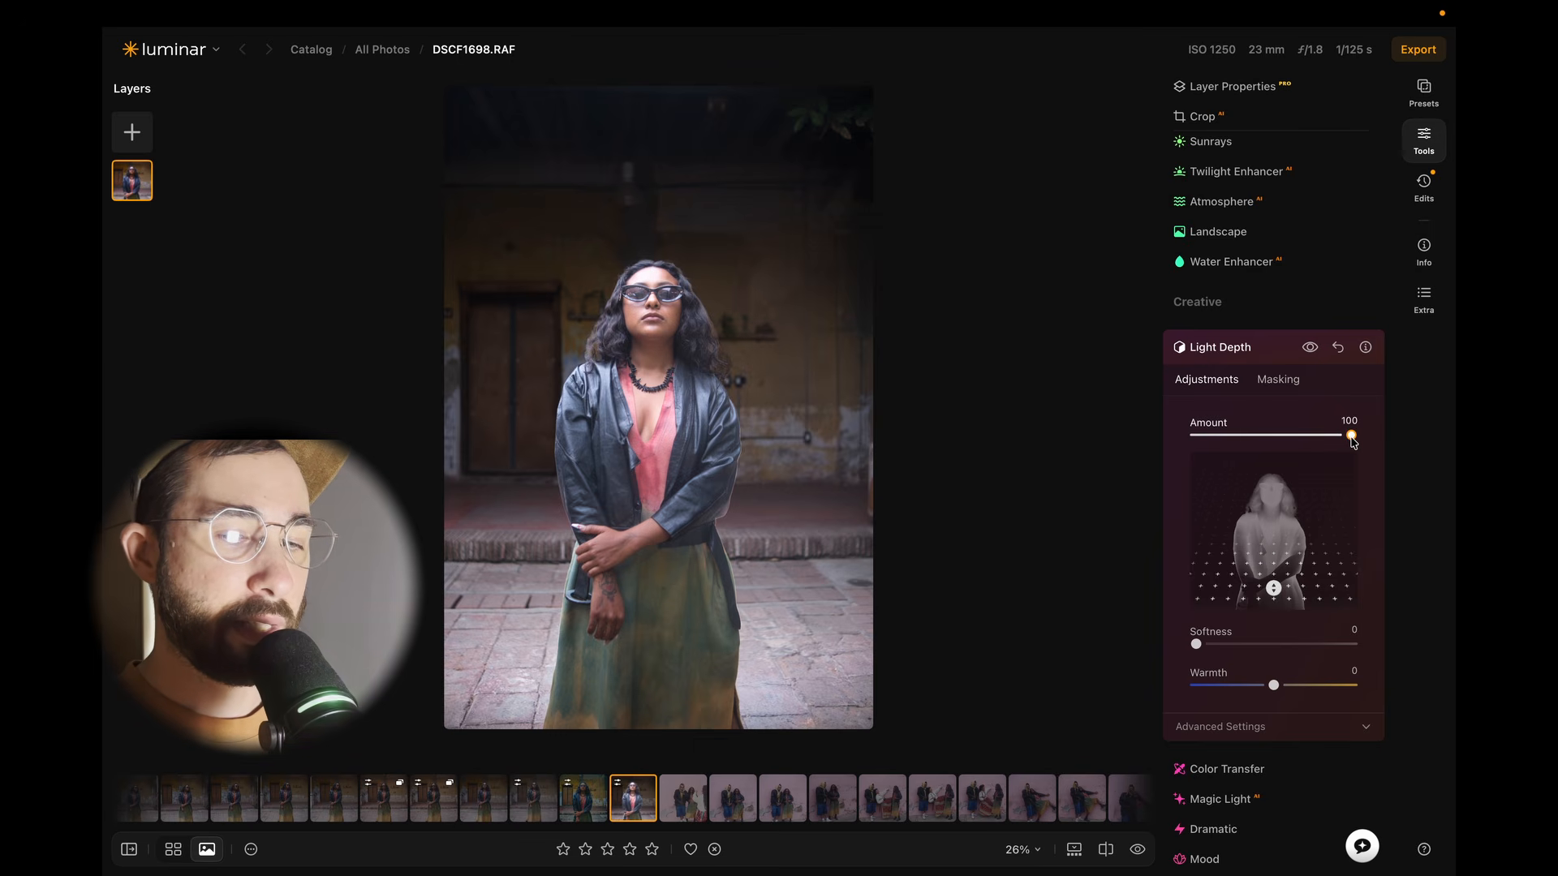
# Step: Reduce the Light Depth amount to 32 and compare the photo before and after the edits
pyautogui.moveTo(1352, 439); pyautogui.dragTo(1246, 439)
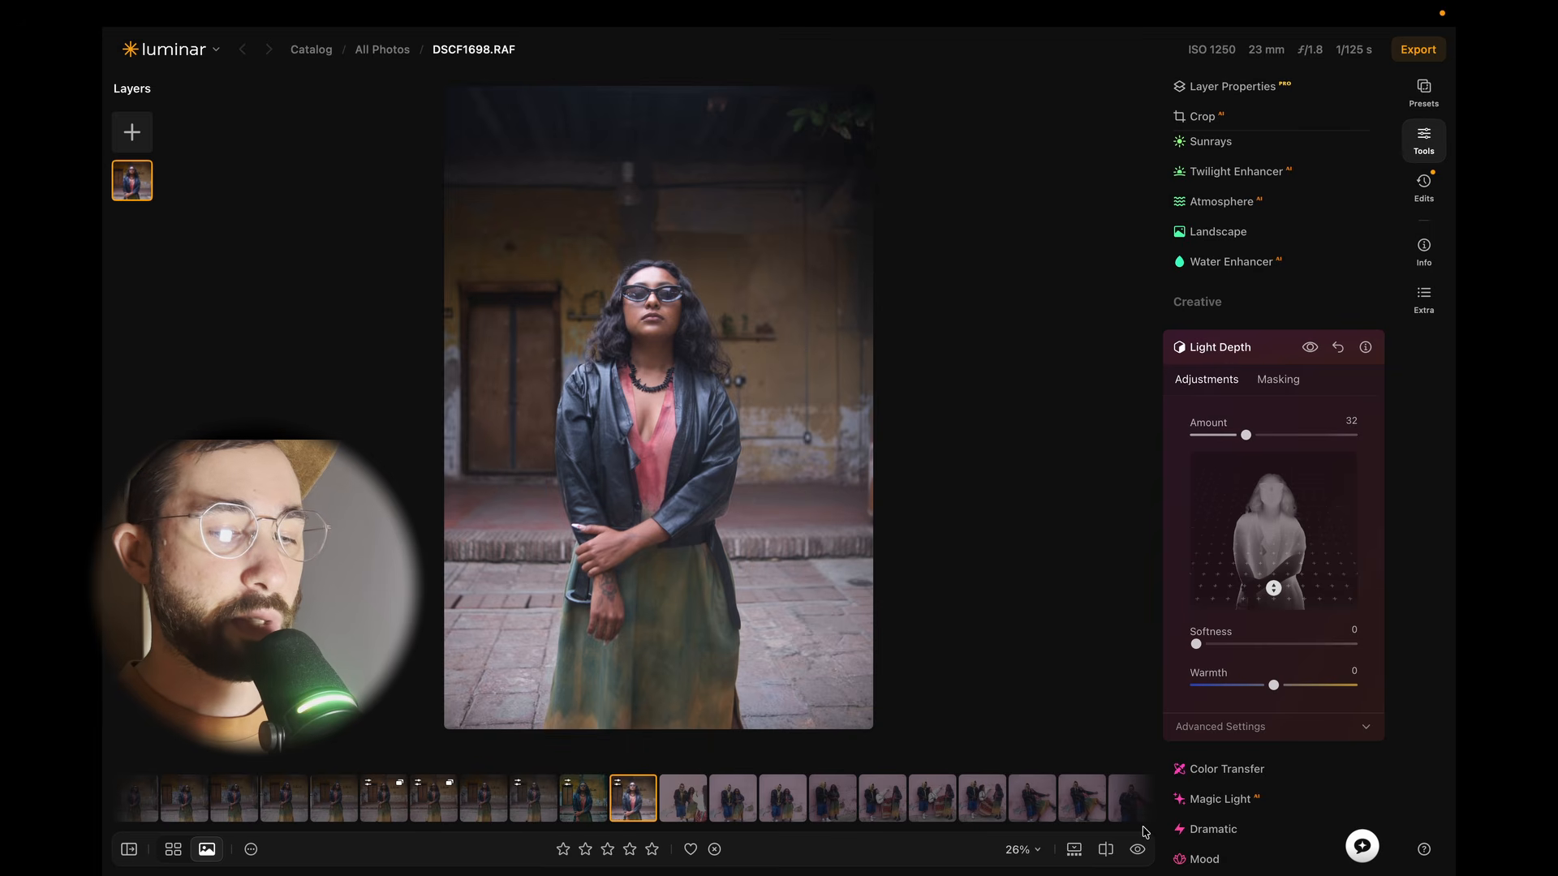
pyautogui.click(1136, 850)
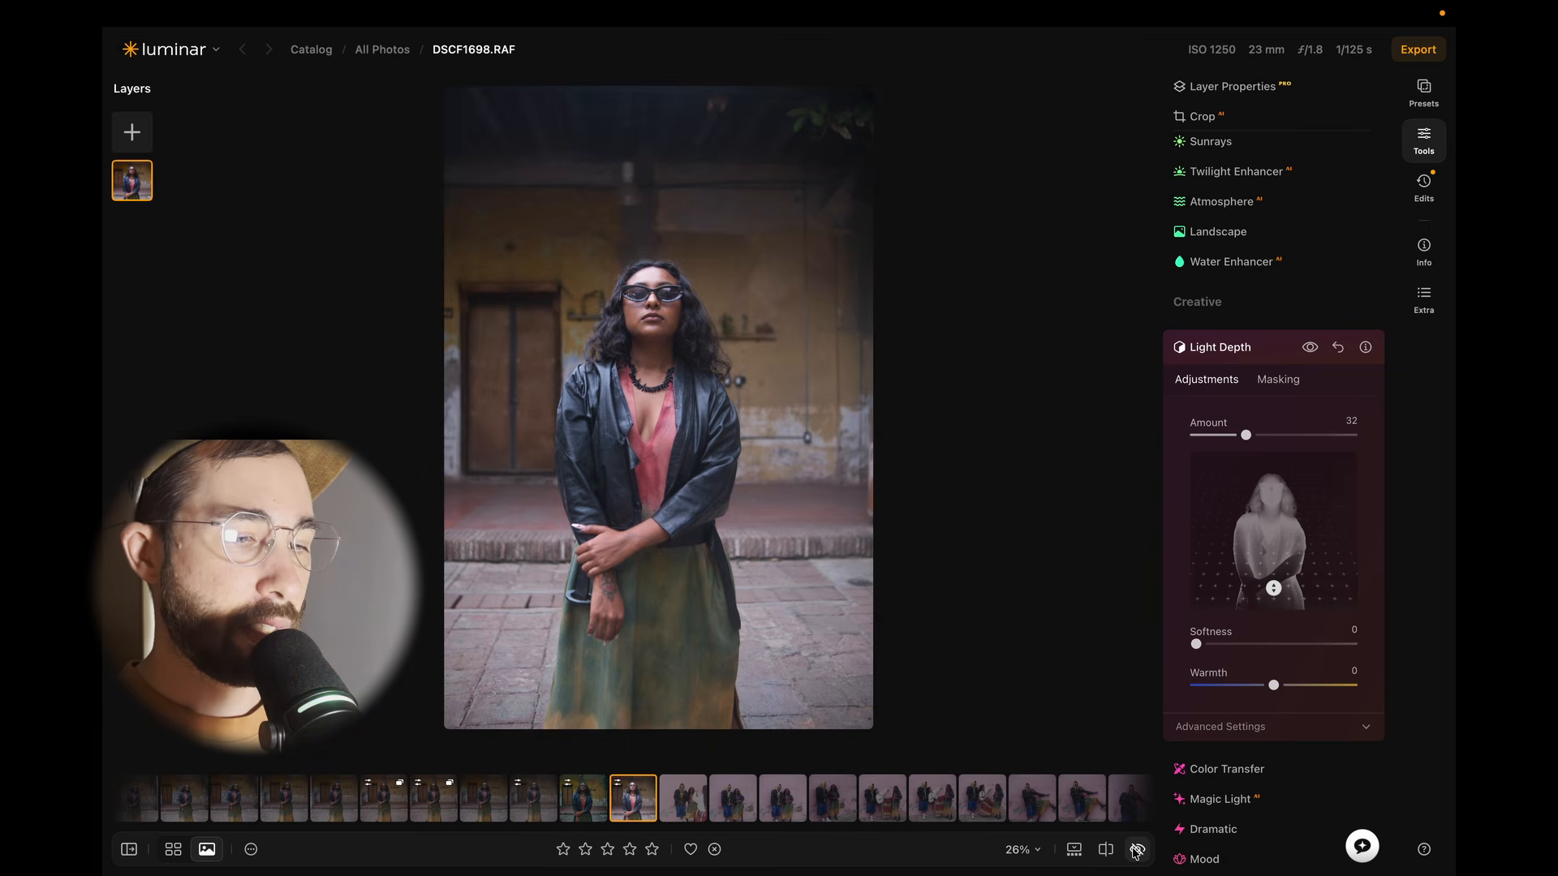
pyautogui.click(1136, 850)
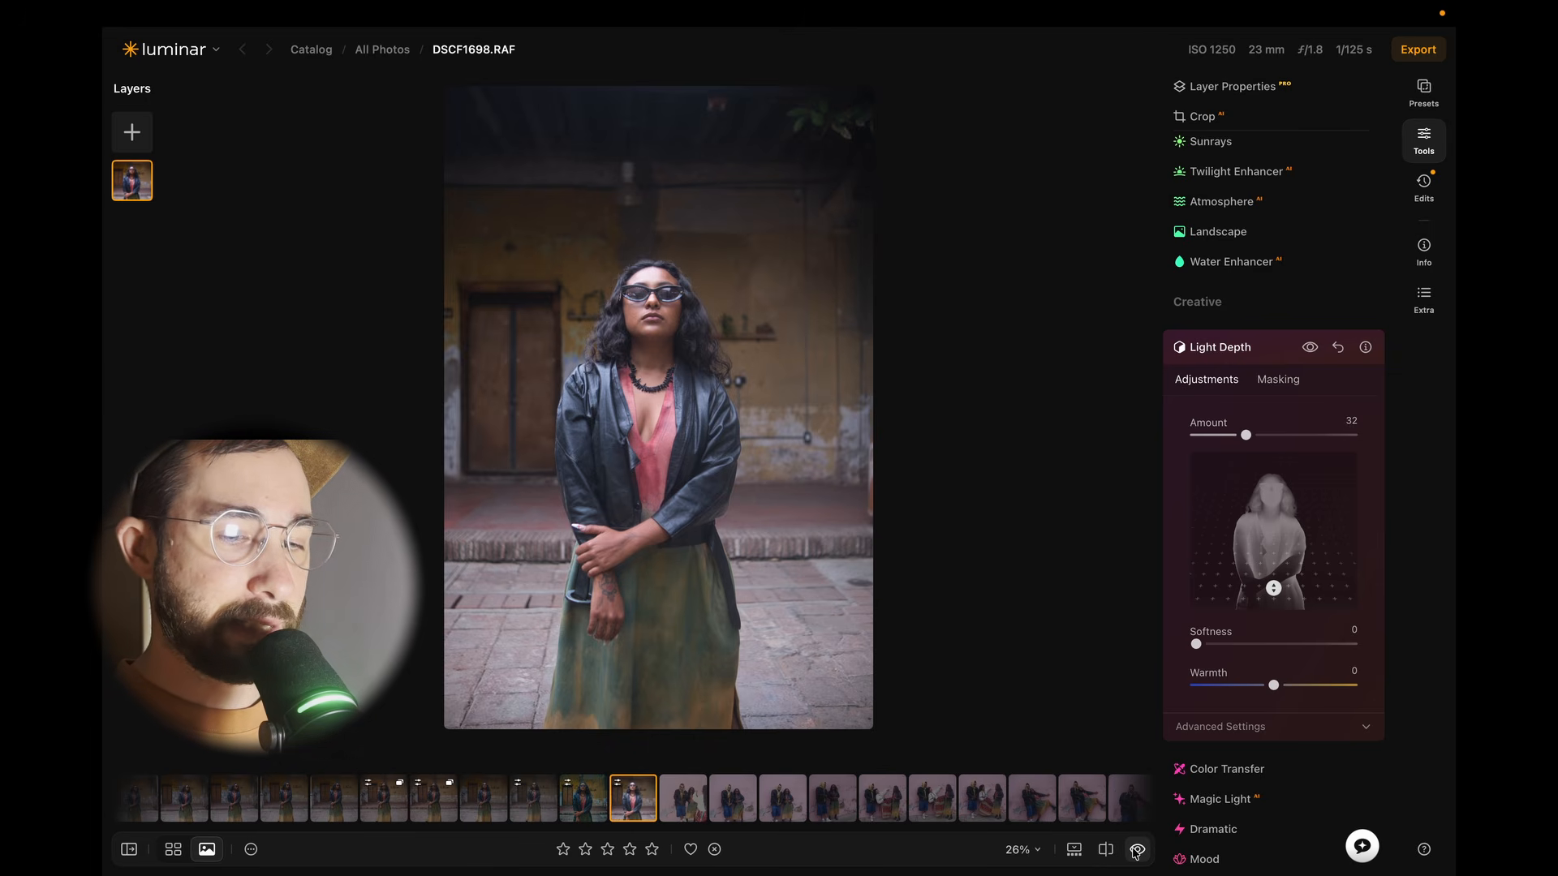
# Step: Apply the portrait Bokeh effect to the background with Blur at 100
pyautogui.scroll(-3, 1305, 778)
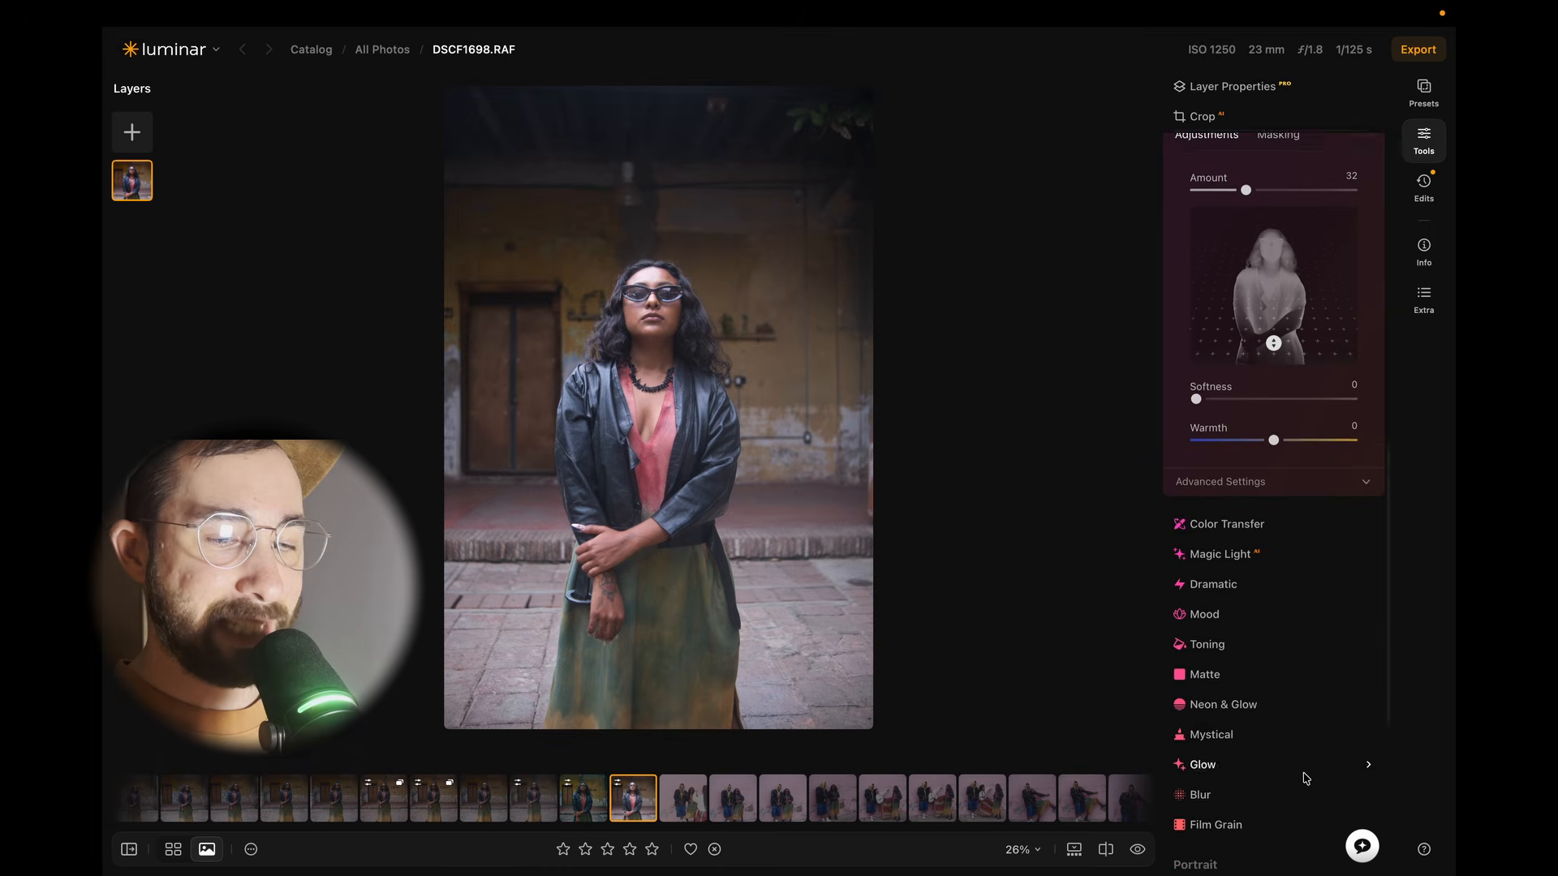
pyautogui.scroll(-4, 1305, 779)
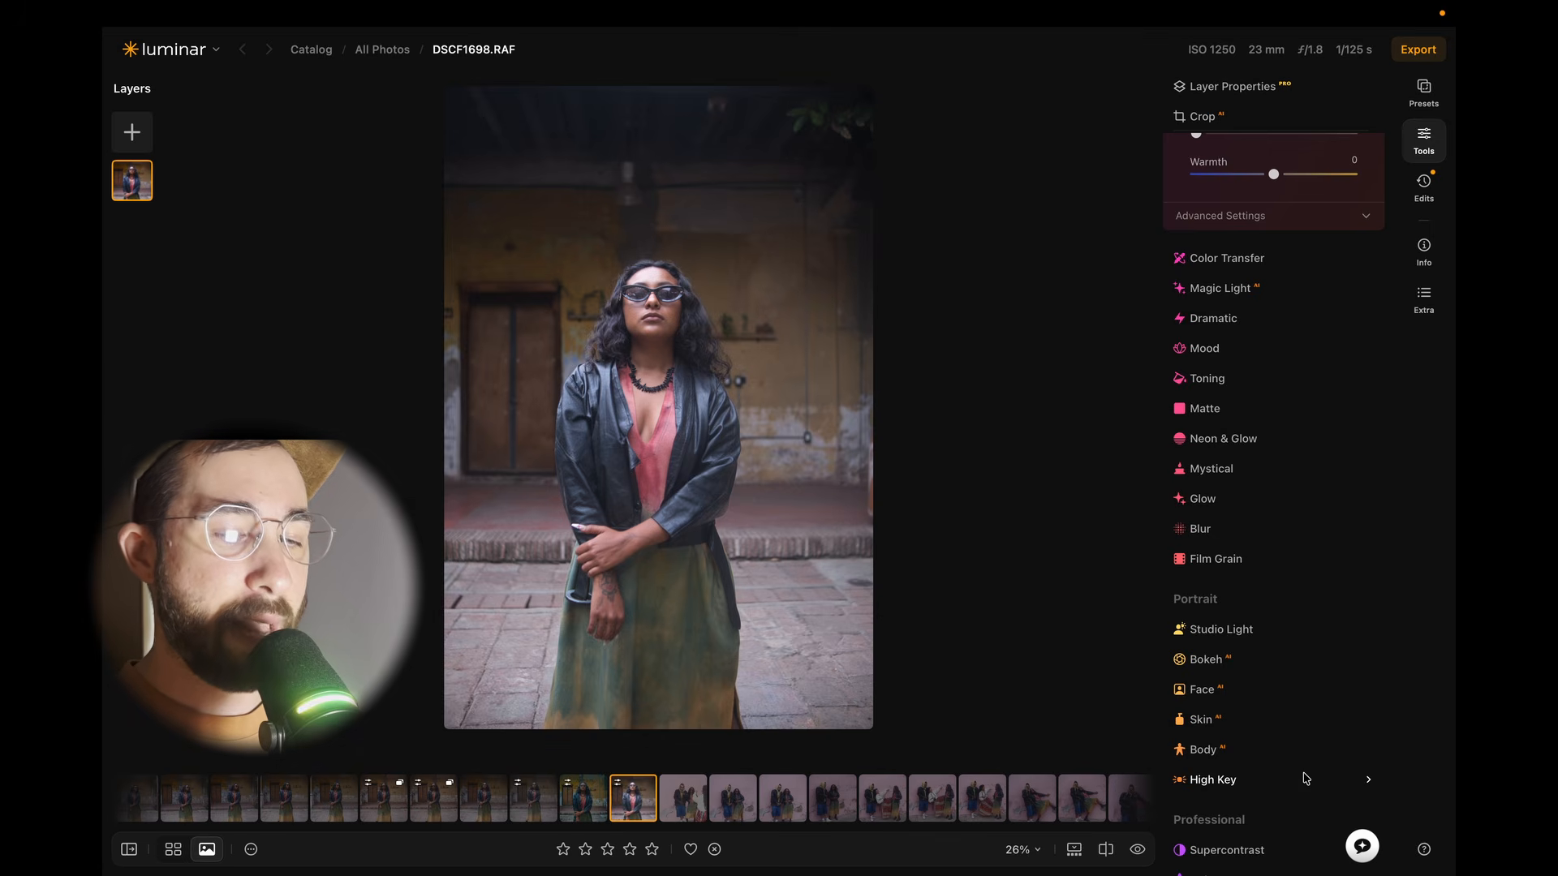
pyautogui.click(1220, 663)
pyautogui.moveTo(1191, 355); pyautogui.dragTo(1396, 366)
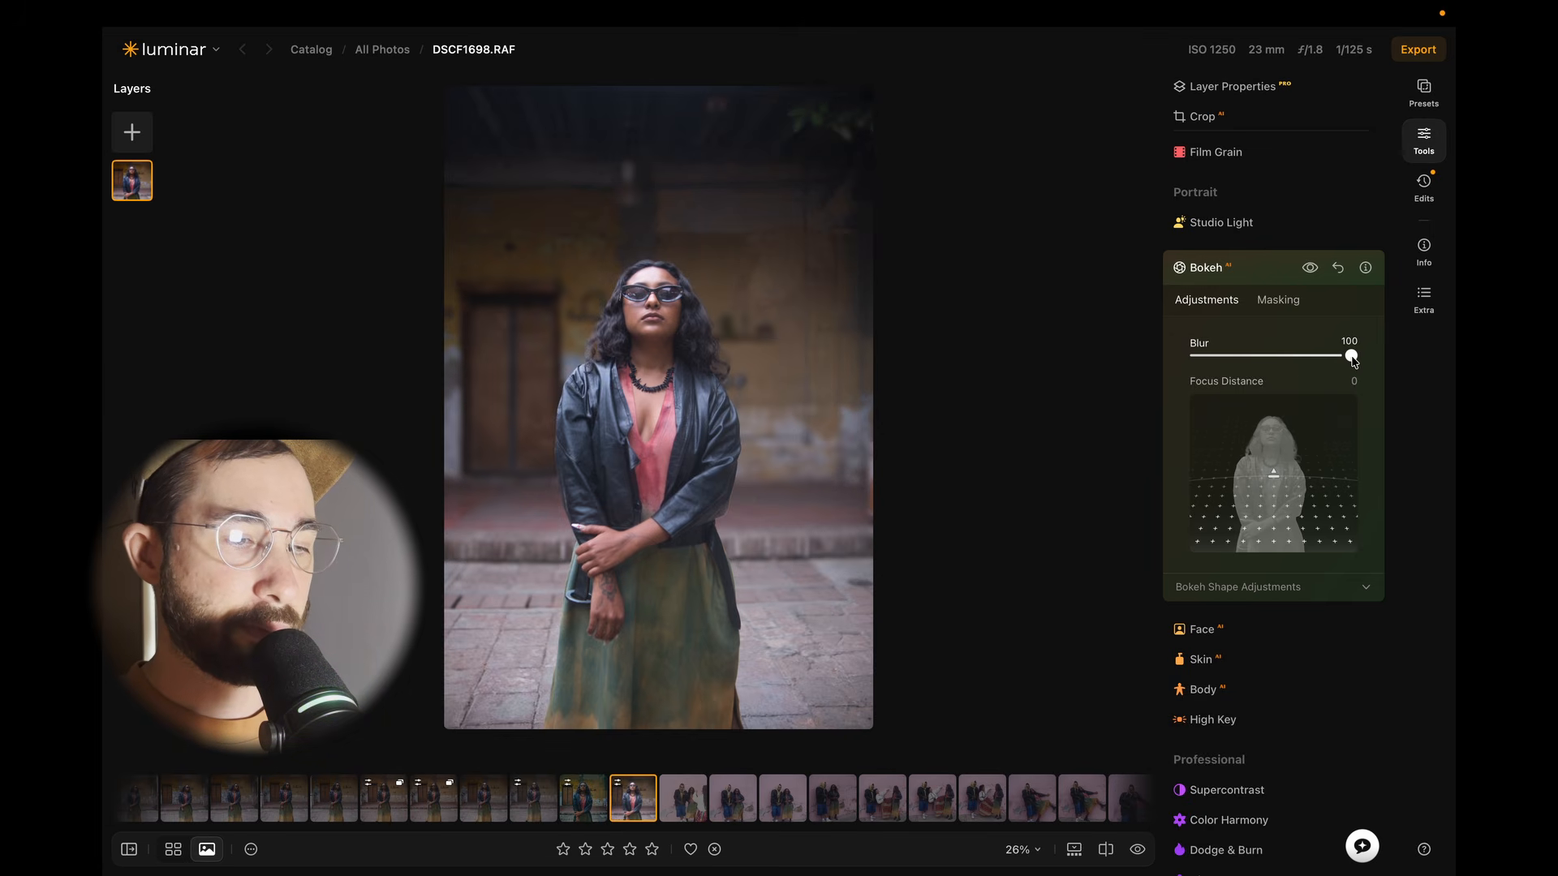
pyautogui.moveTo(1351, 355)
pyautogui.mouseDown()
pyautogui.moveTo(1171, 354)
pyautogui.moveTo(1368, 364)
pyautogui.mouseUp()
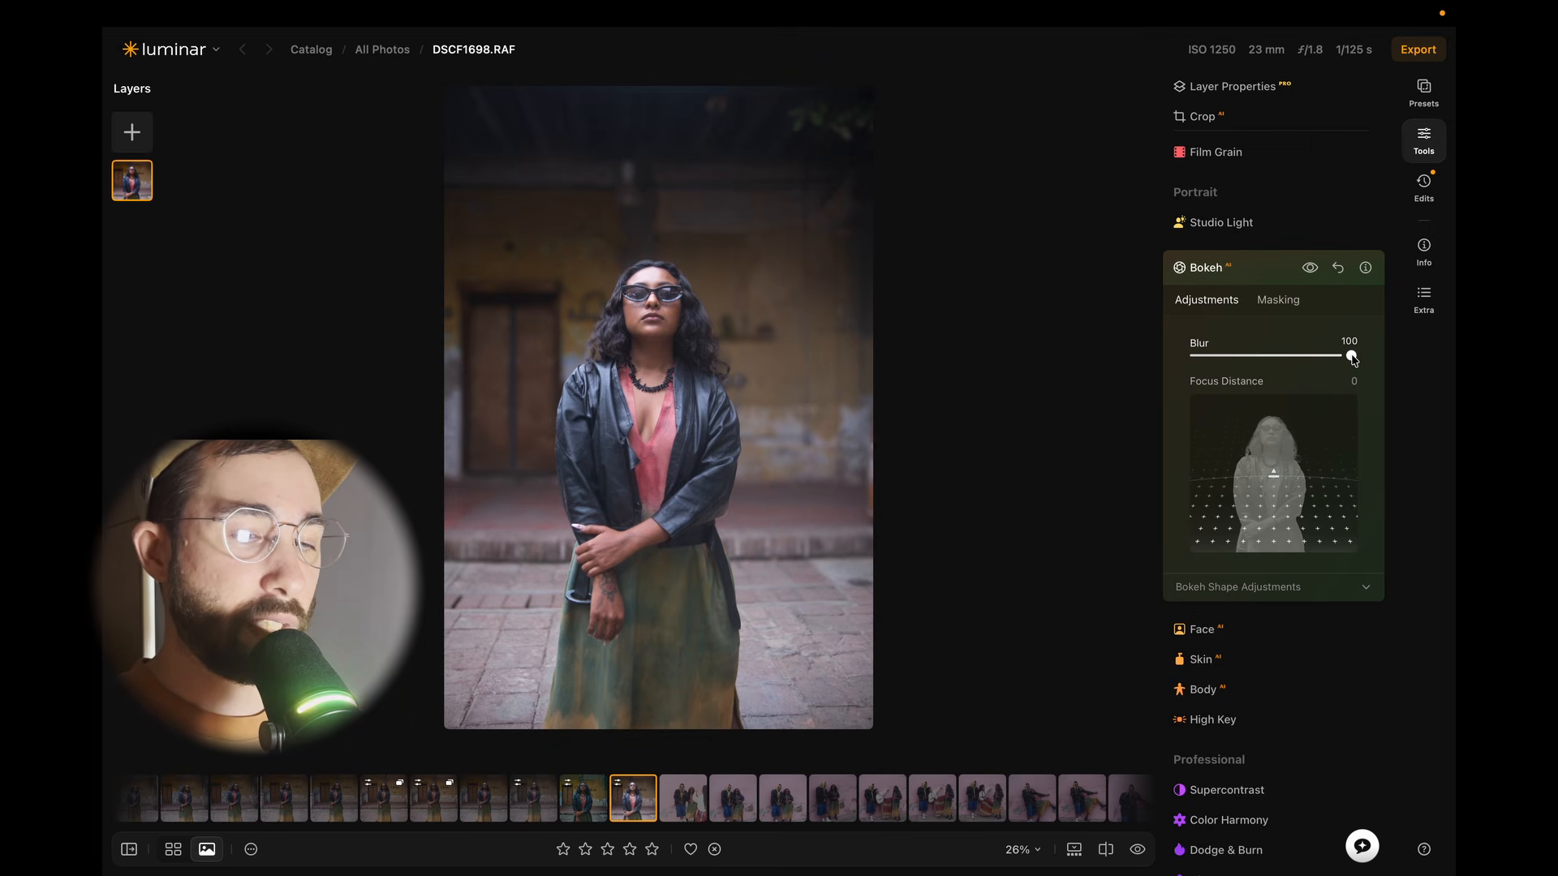
# Step: Lower the Bokeh Blur to 50 and compare the blurred background with the original photo
pyautogui.moveTo(1352, 360); pyautogui.dragTo(1277, 363)
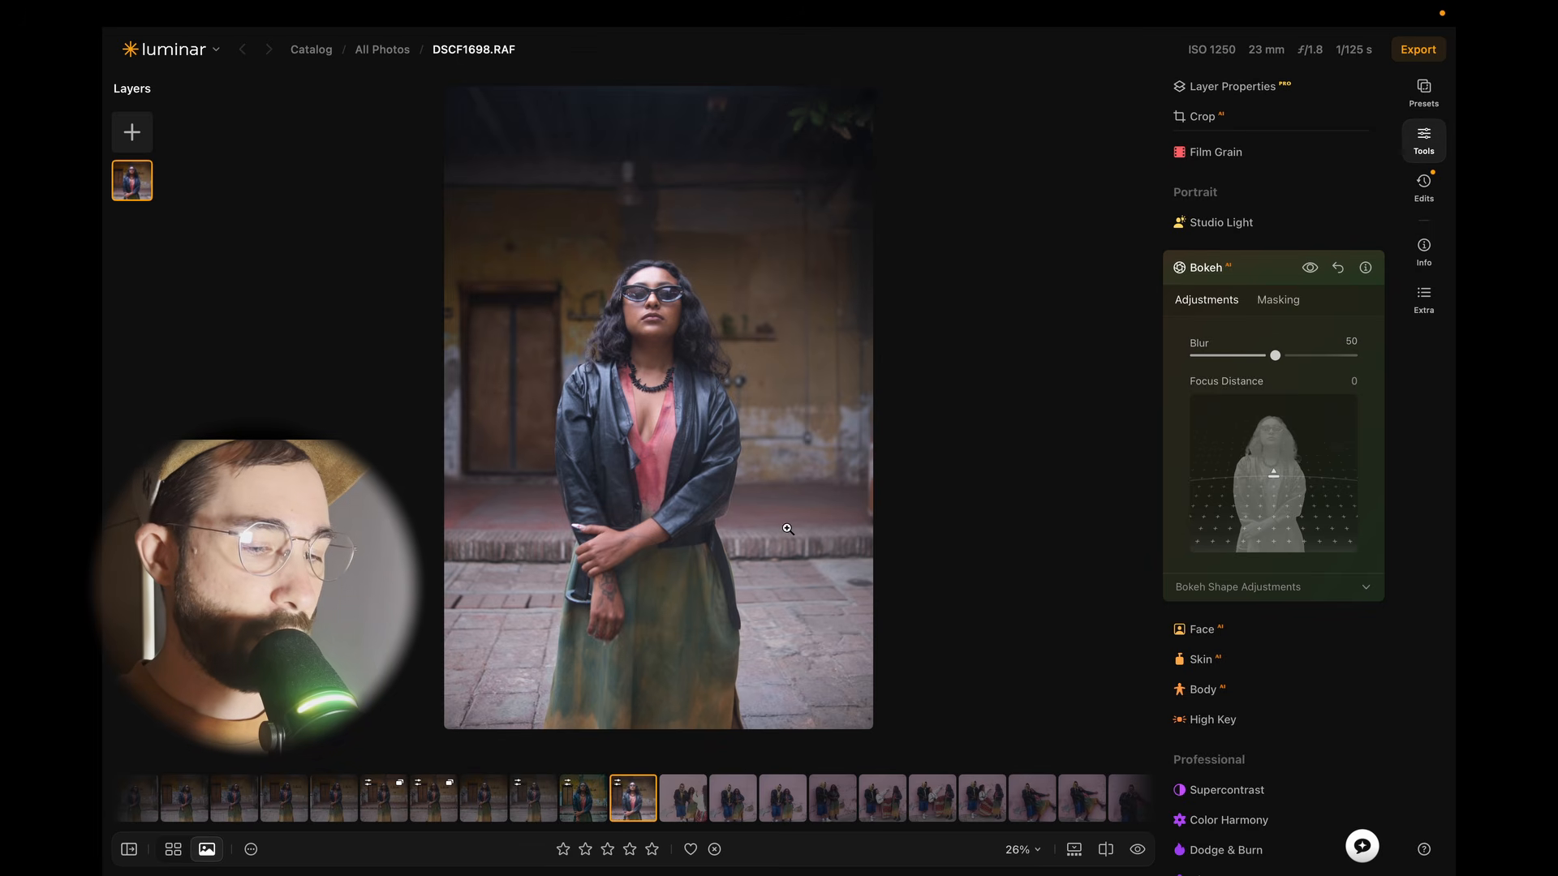
pyautogui.click(1138, 852)
pyautogui.click(1138, 852)
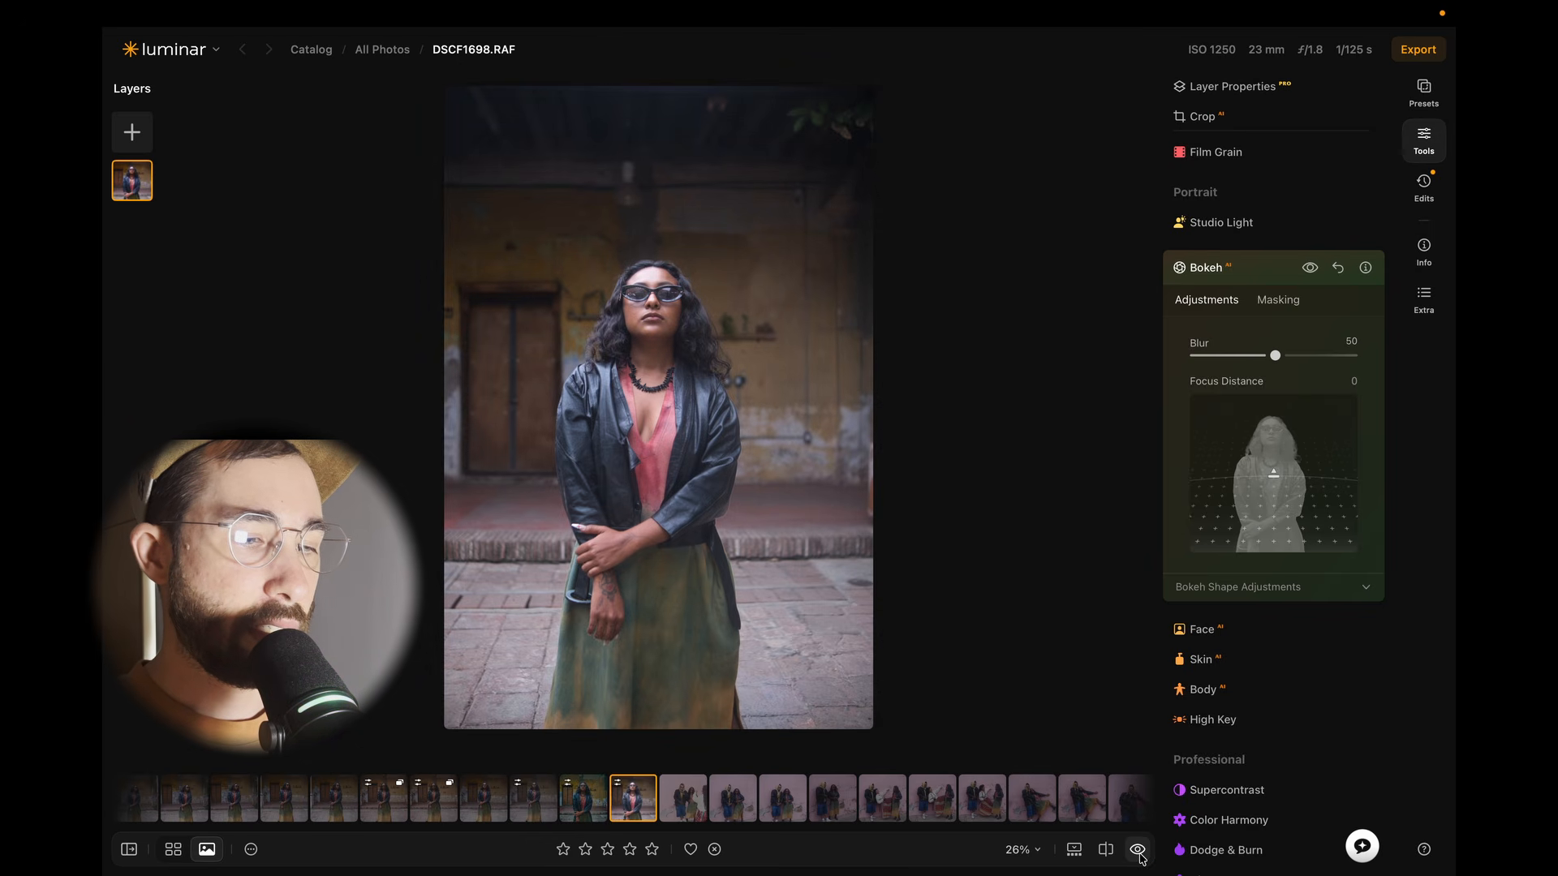
pyautogui.click(1138, 852)
pyautogui.click(1138, 852)
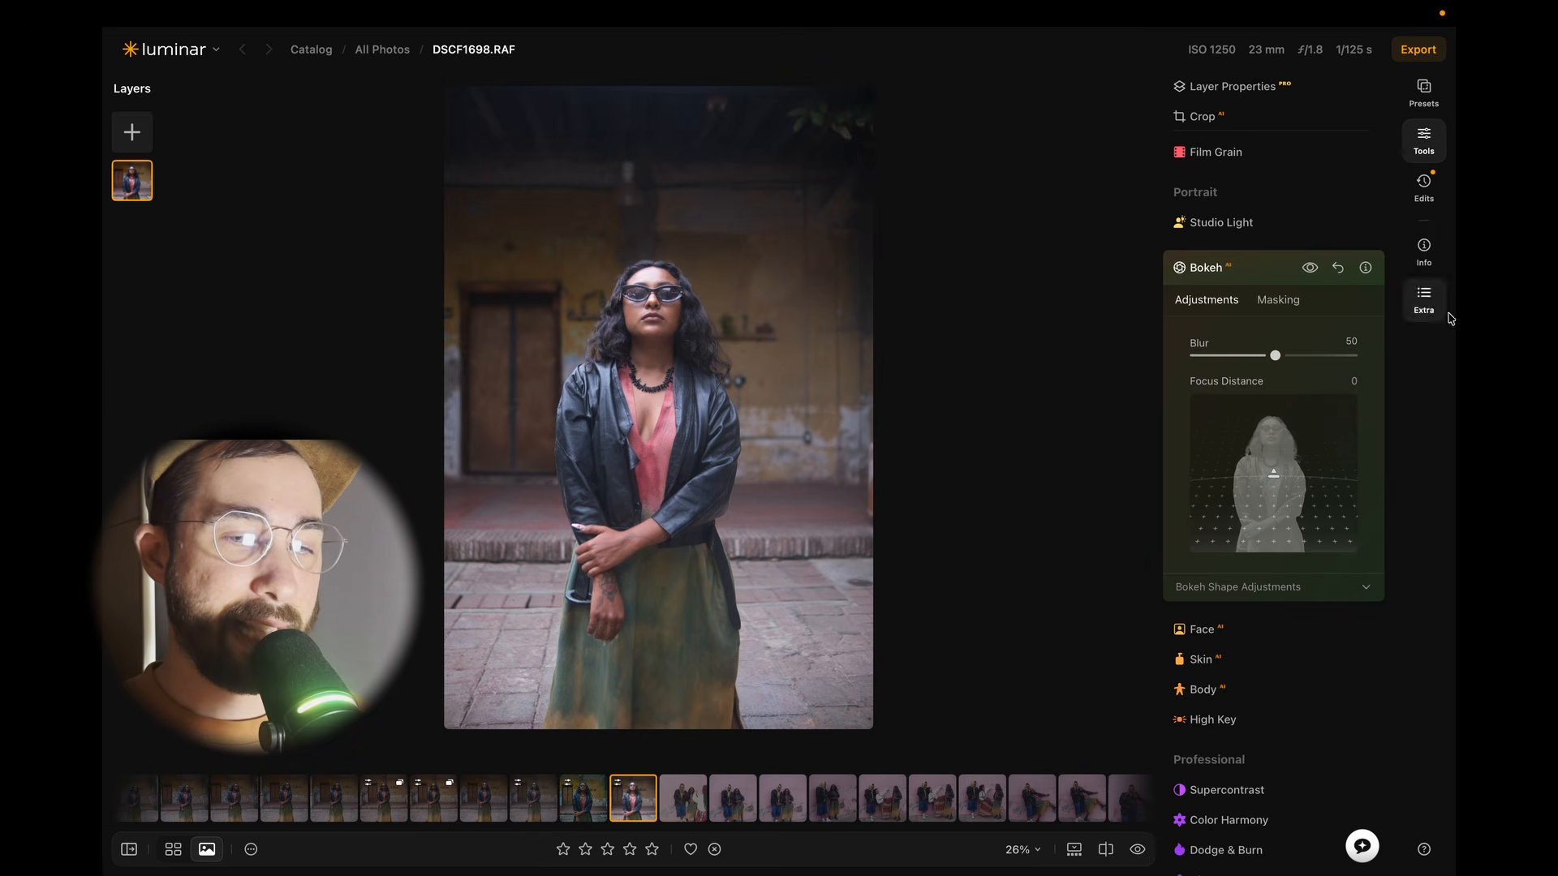
# Step: Apply the Fashionista preset from the Essence collection to the photo
pyautogui.click(1437, 100)
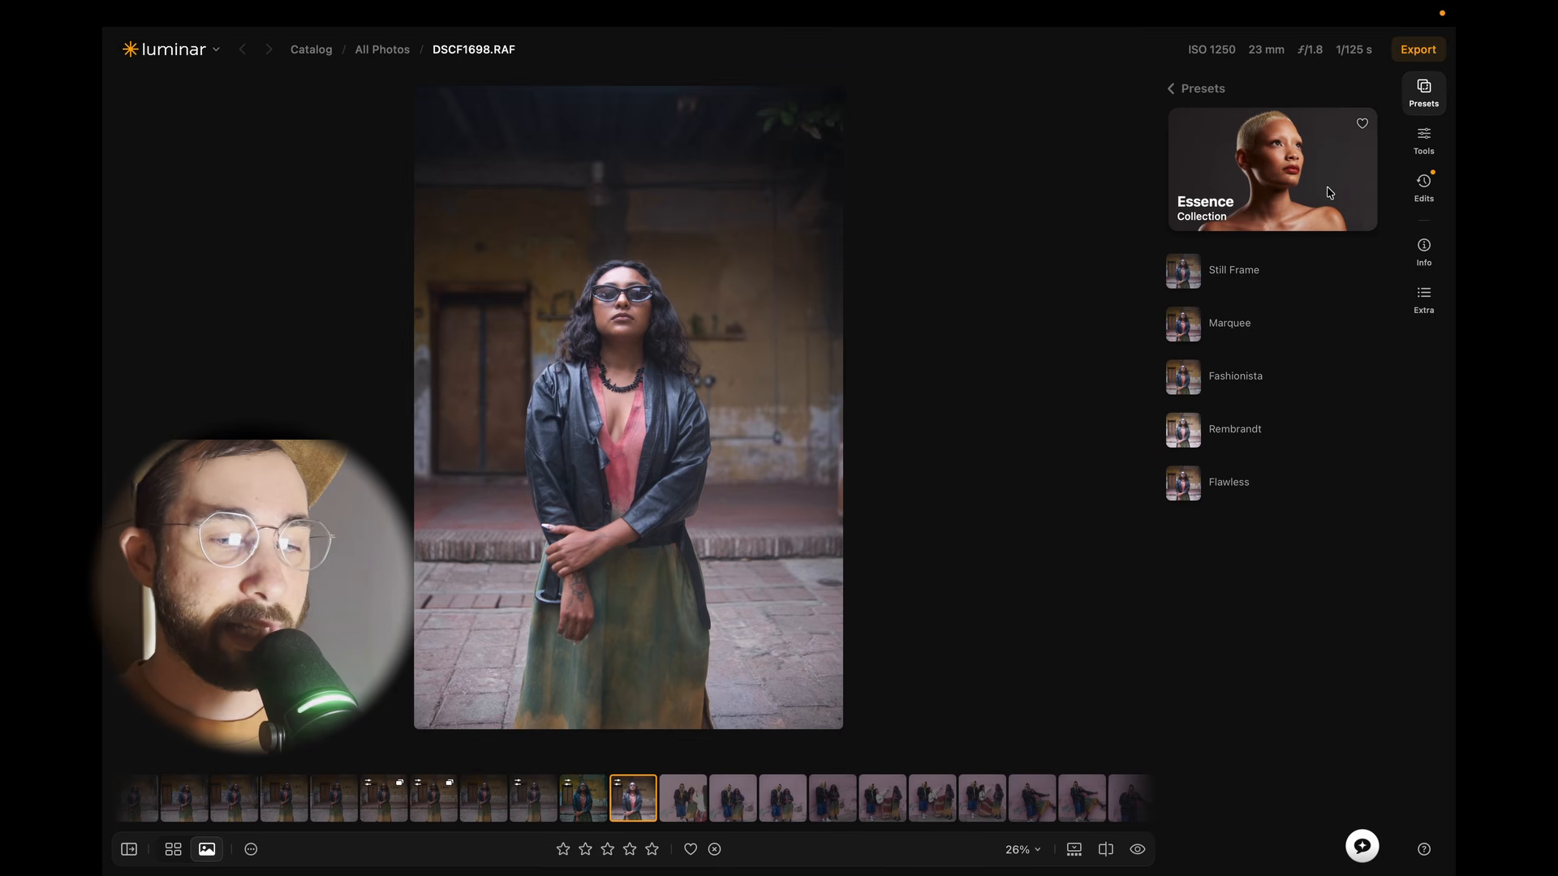
pyautogui.click(1214, 388)
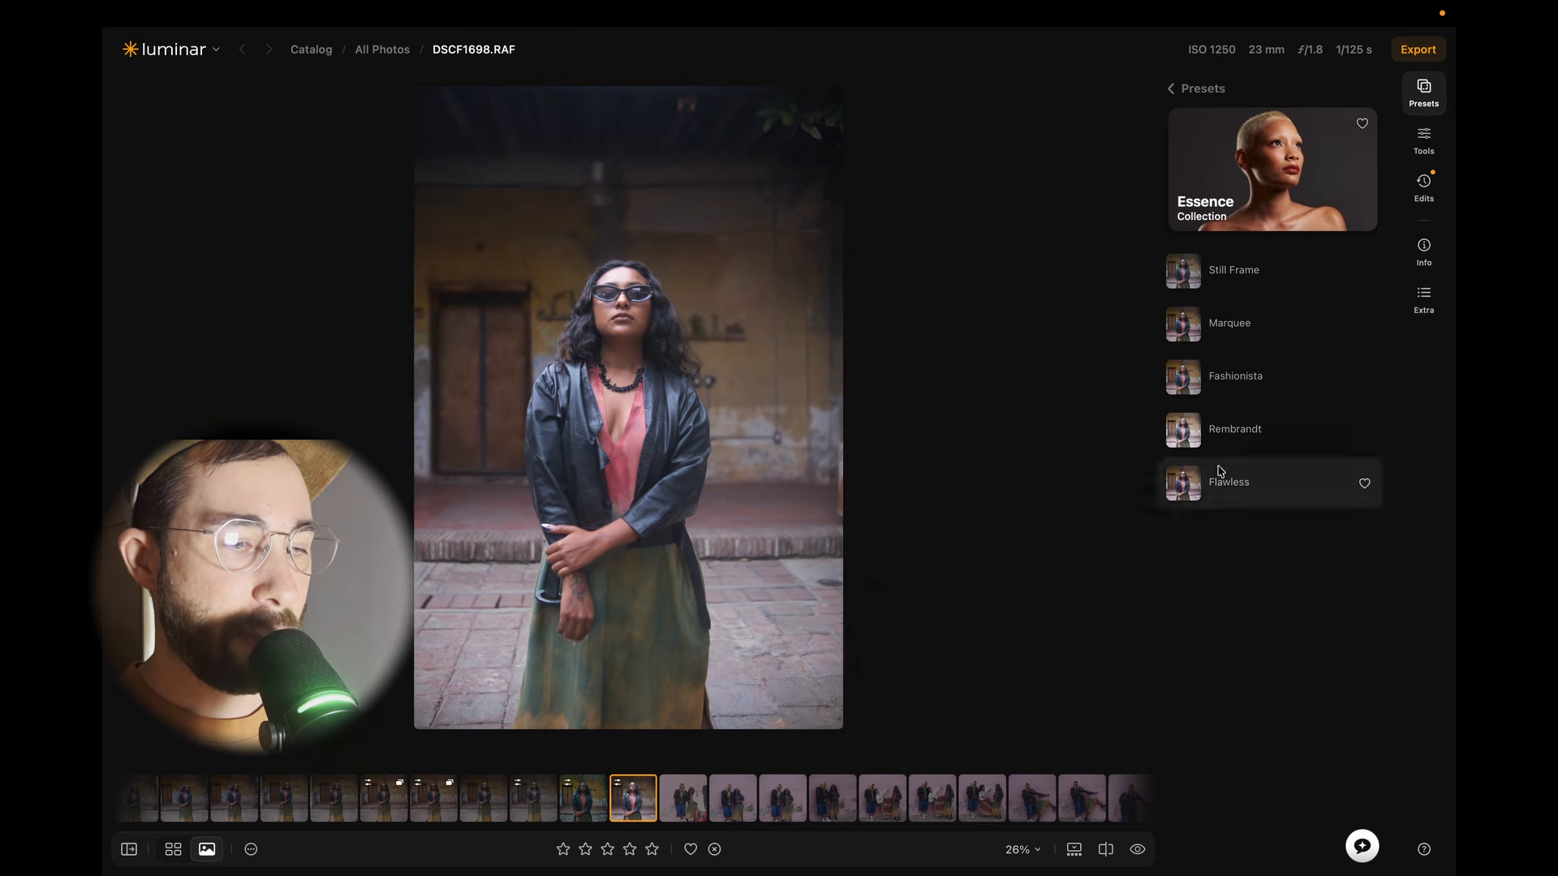
pyautogui.click(1225, 391)
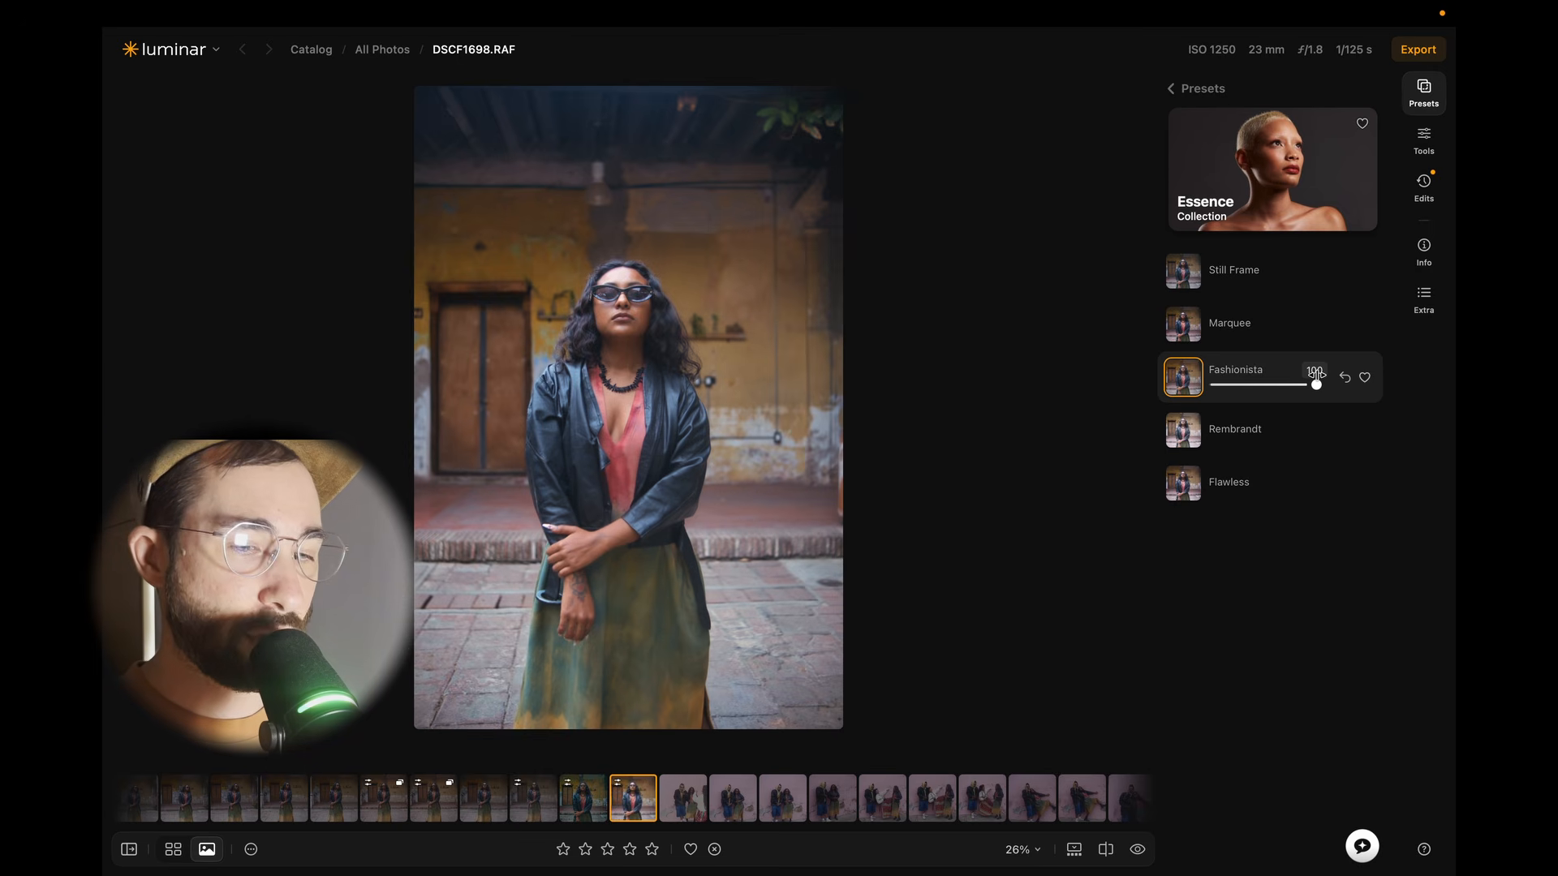
# Step: Set the Color Contrast amount to 40 in Color Harmony and compare the photo before and after
pyautogui.click(1428, 142)
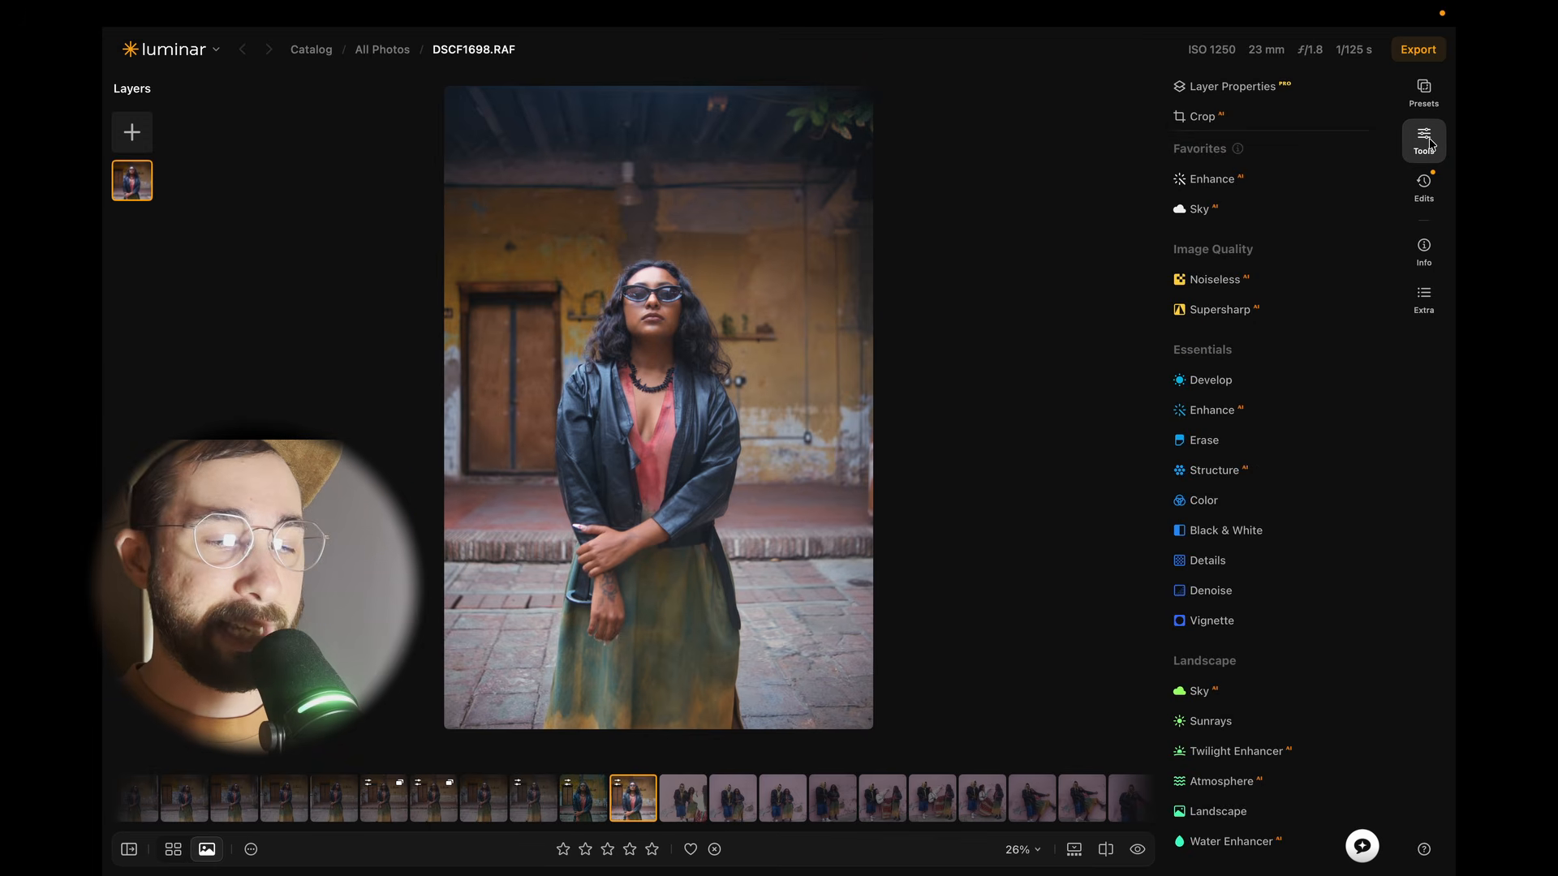
pyautogui.scroll(-5, 1272, 417)
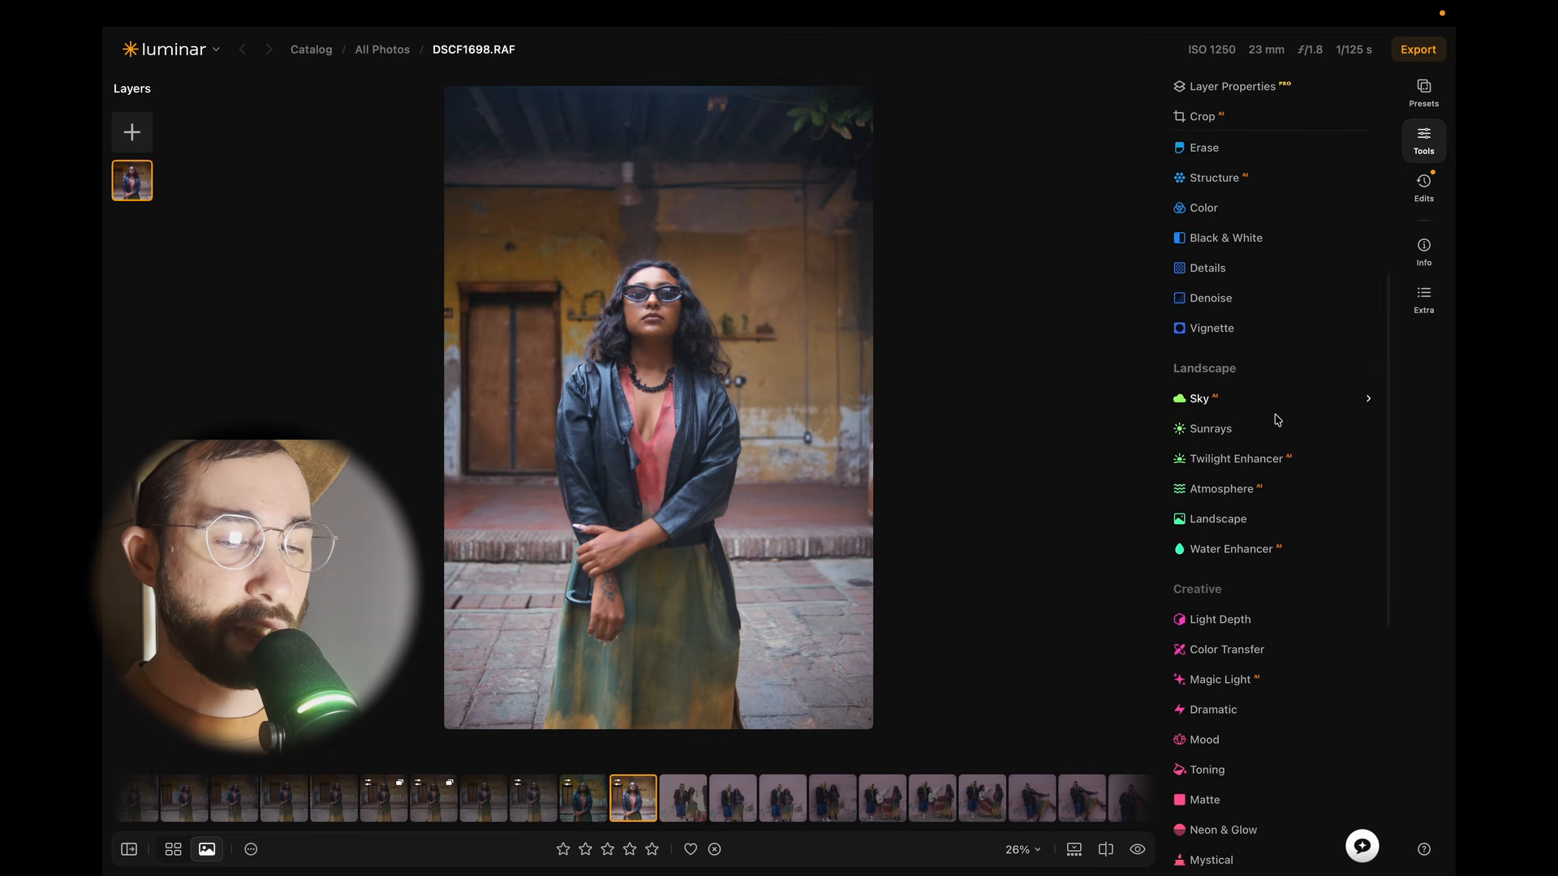
pyautogui.scroll(-6, 1278, 419)
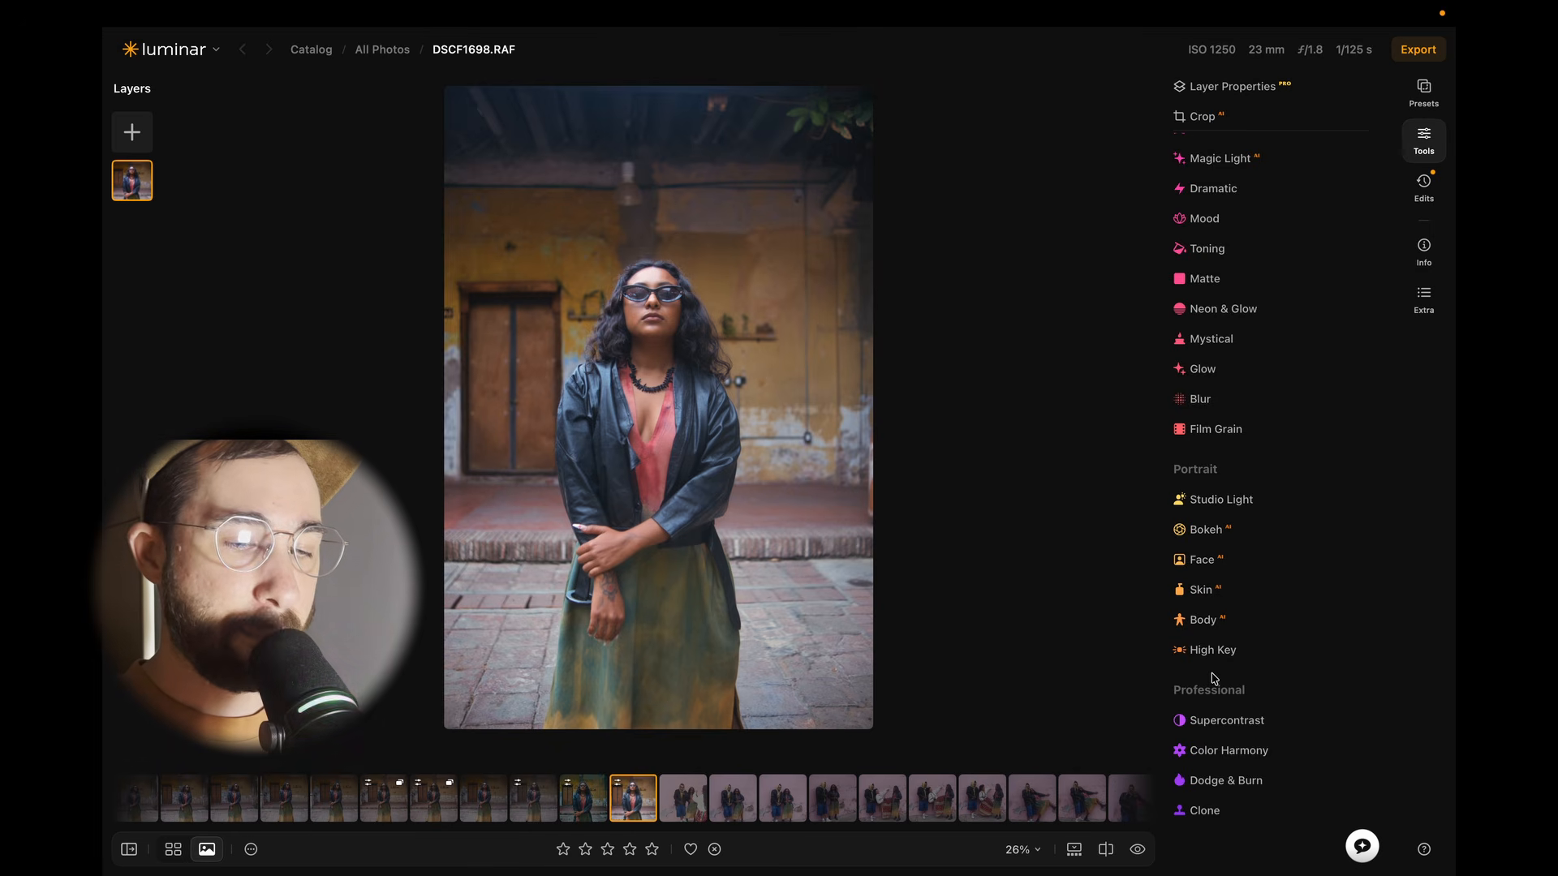
pyautogui.click(1207, 750)
pyautogui.scroll(-4, 1207, 753)
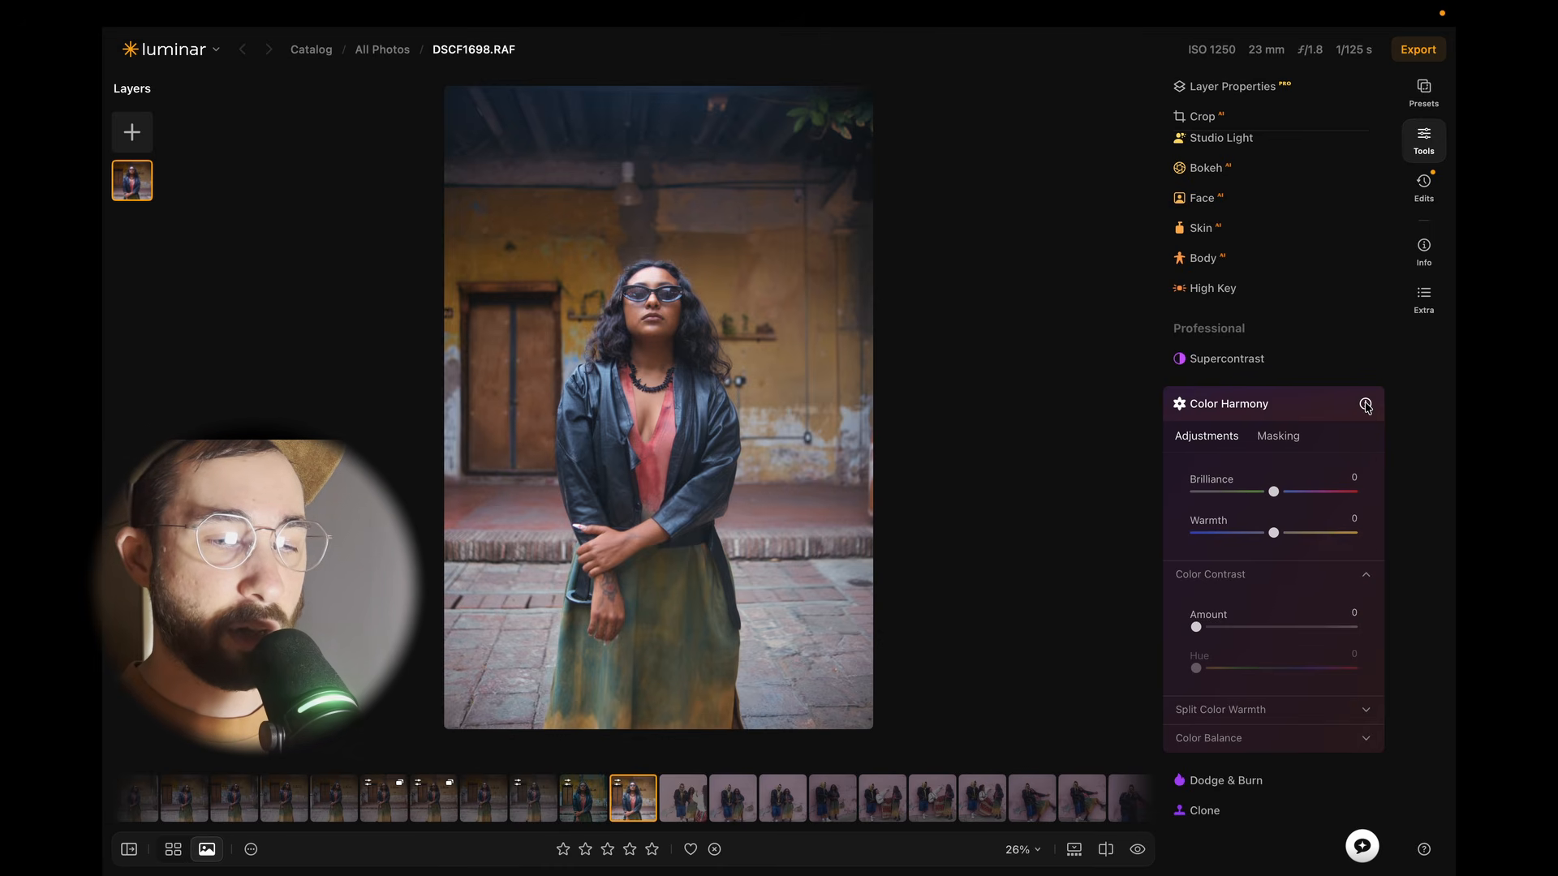
pyautogui.moveTo(1365, 406)
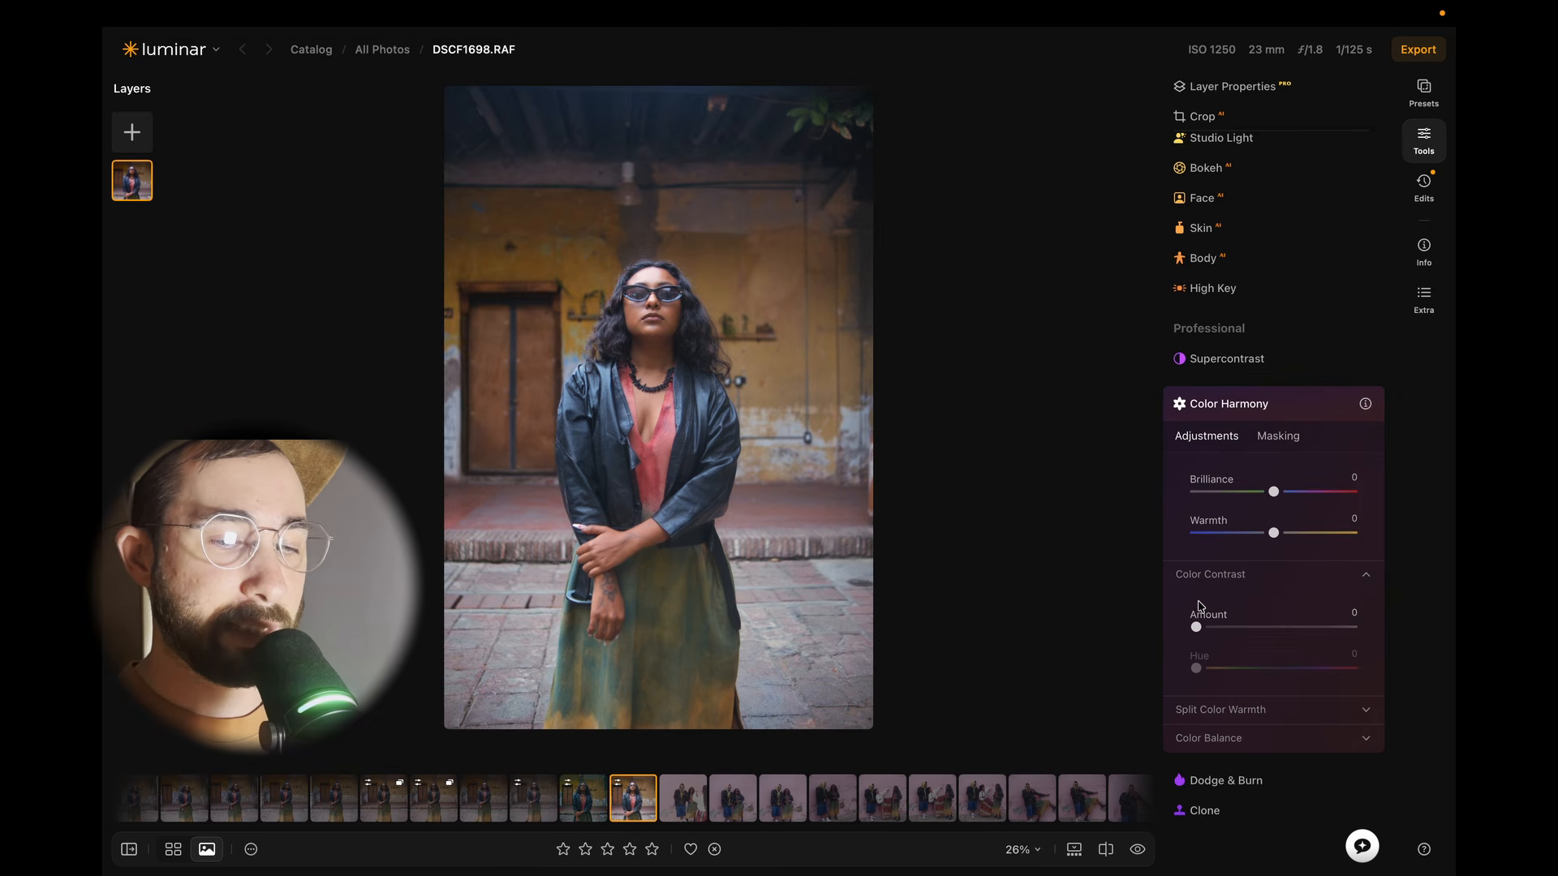
pyautogui.moveTo(1198, 631); pyautogui.dragTo(1262, 631)
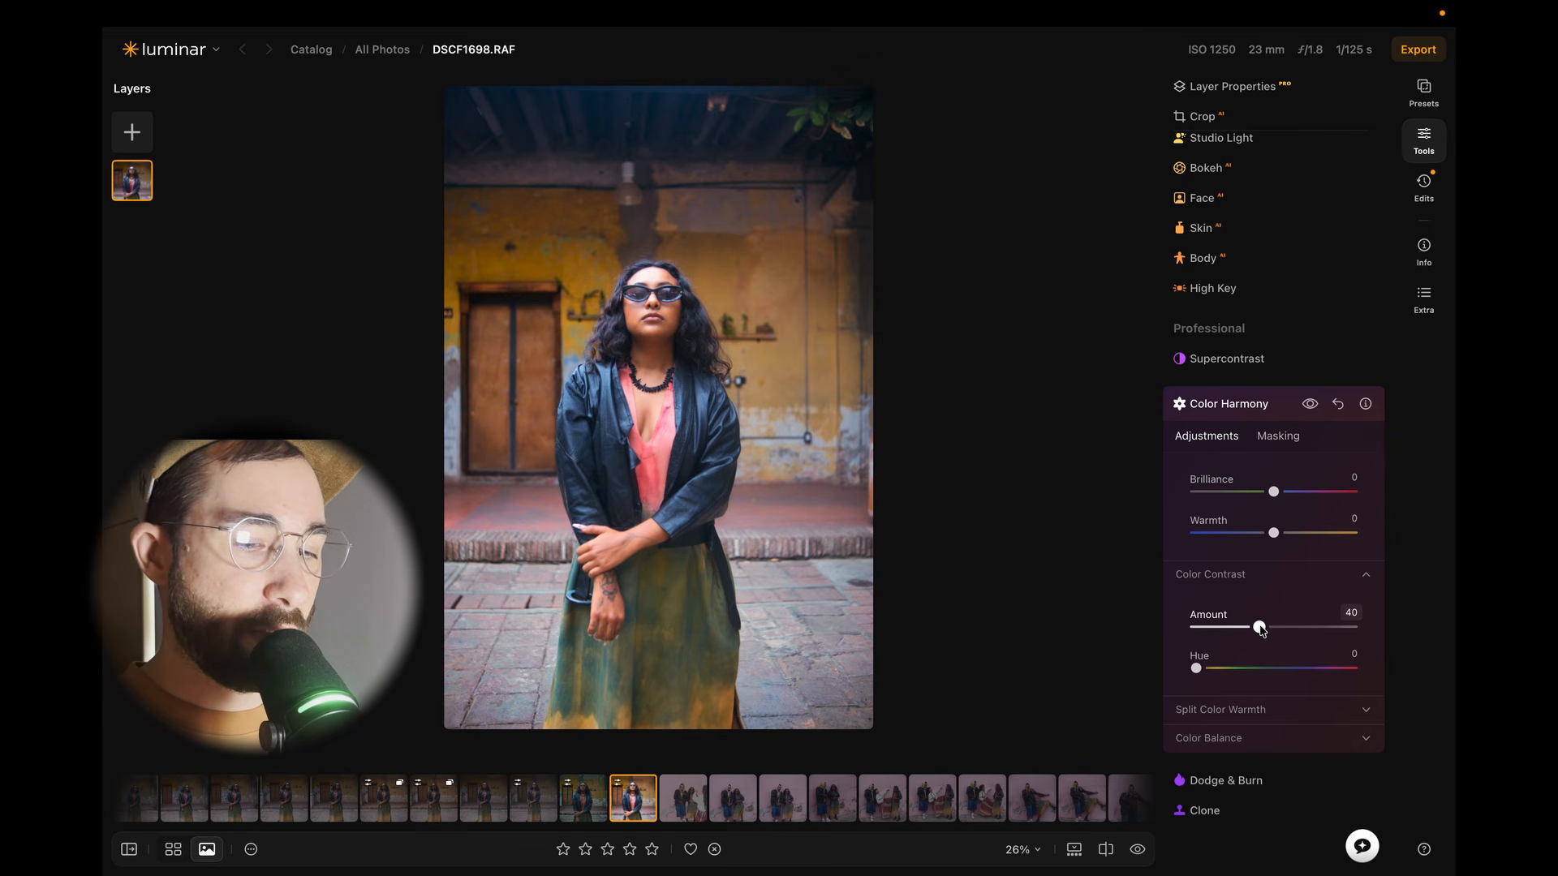
pyautogui.click(1136, 849)
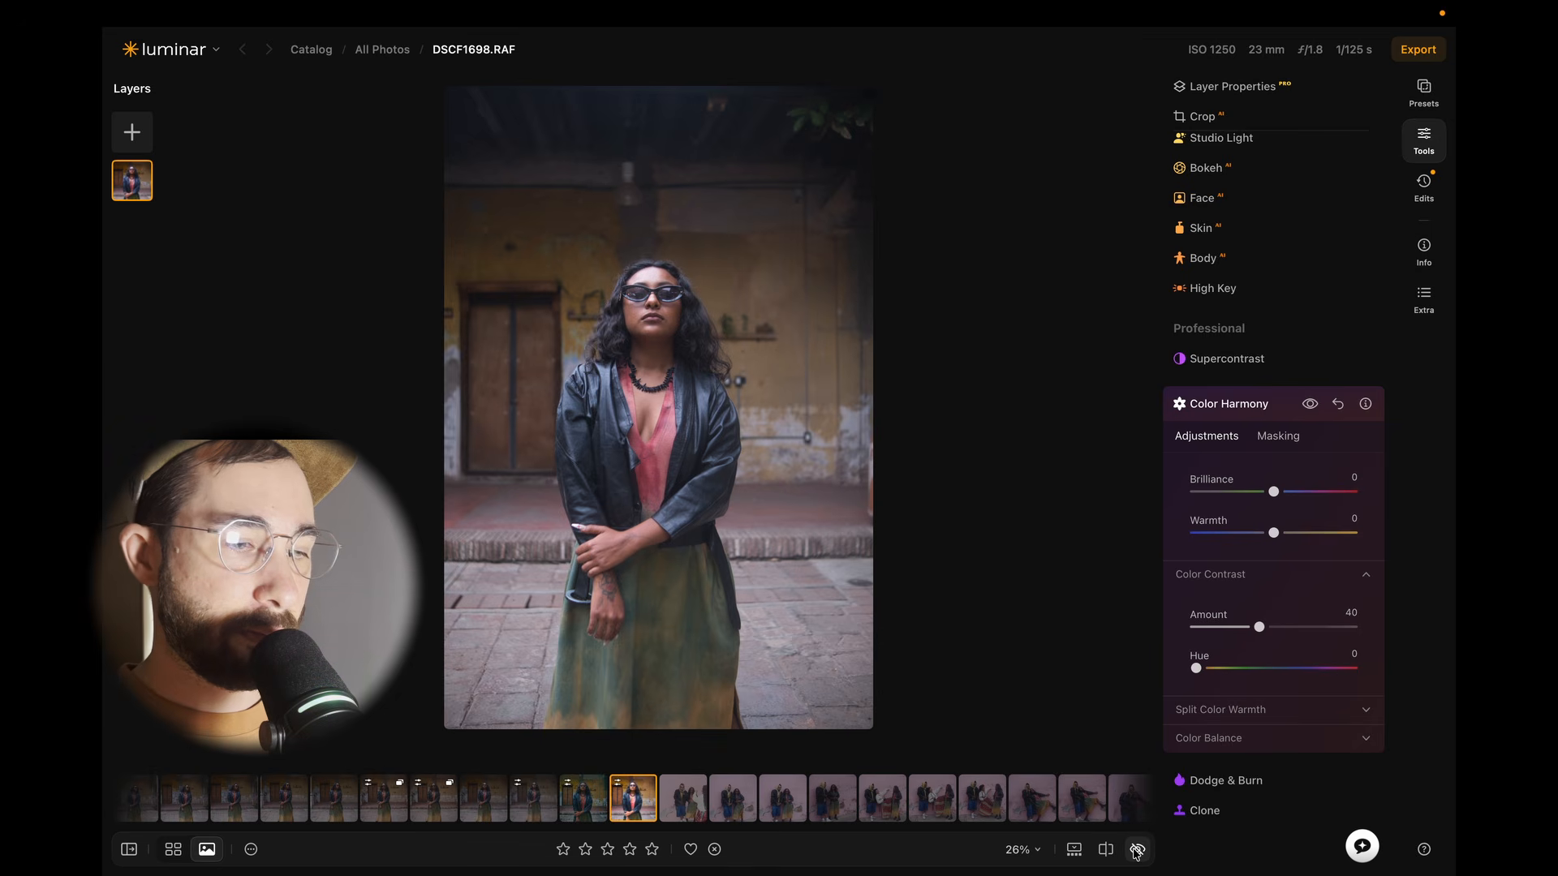
pyautogui.click(1137, 849)
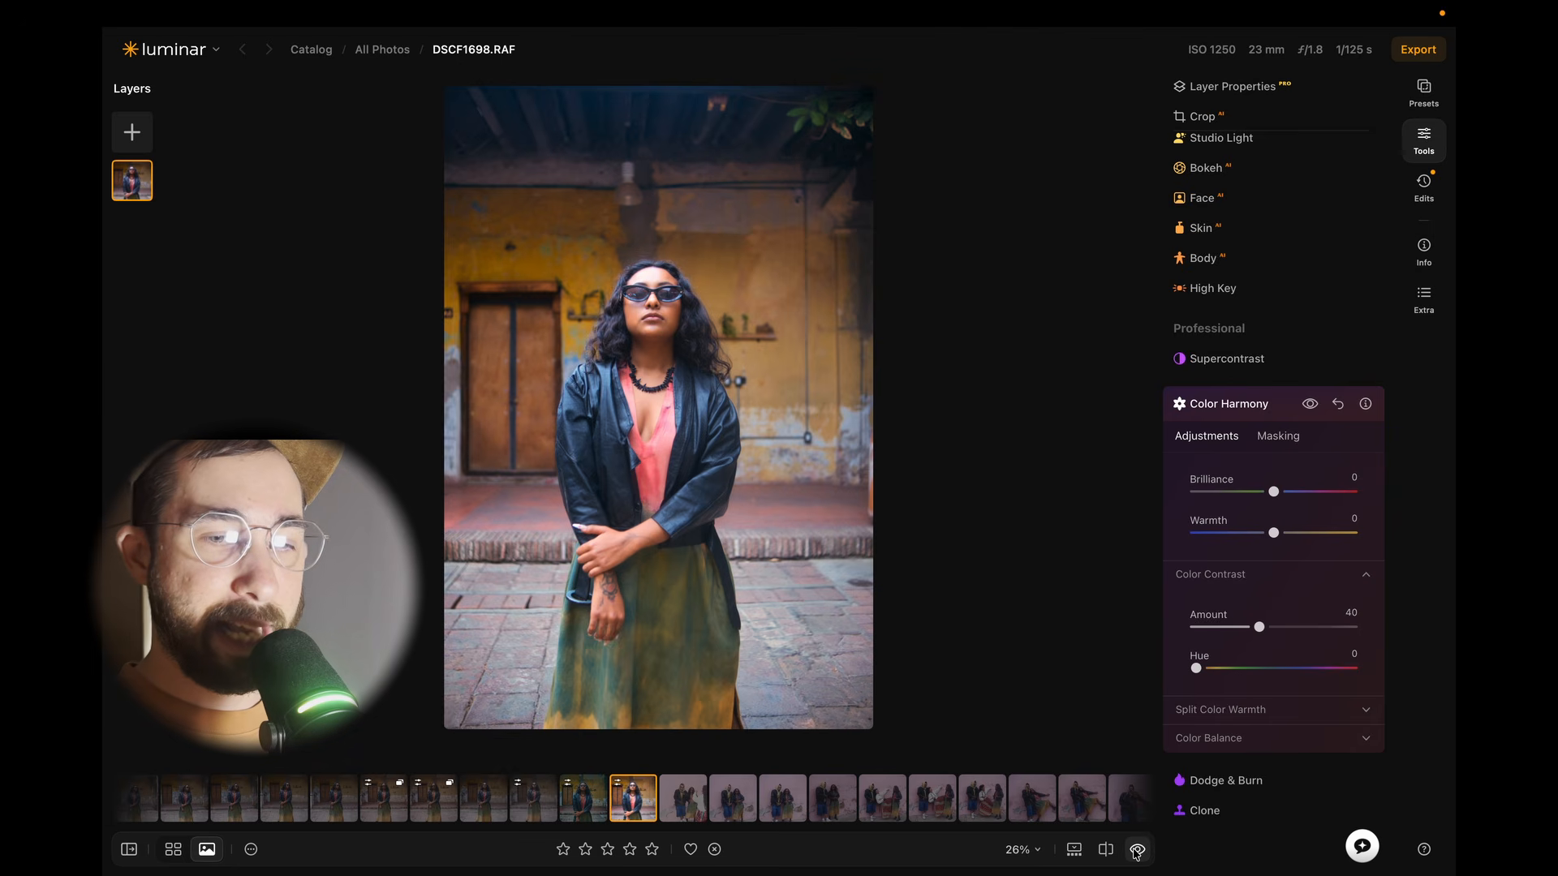
# Step: Enhance the woman's mouth with the Face tool, setting Lips Saturation to 38 and Lips Redness to 22
pyautogui.scroll(3, 1338, 260)
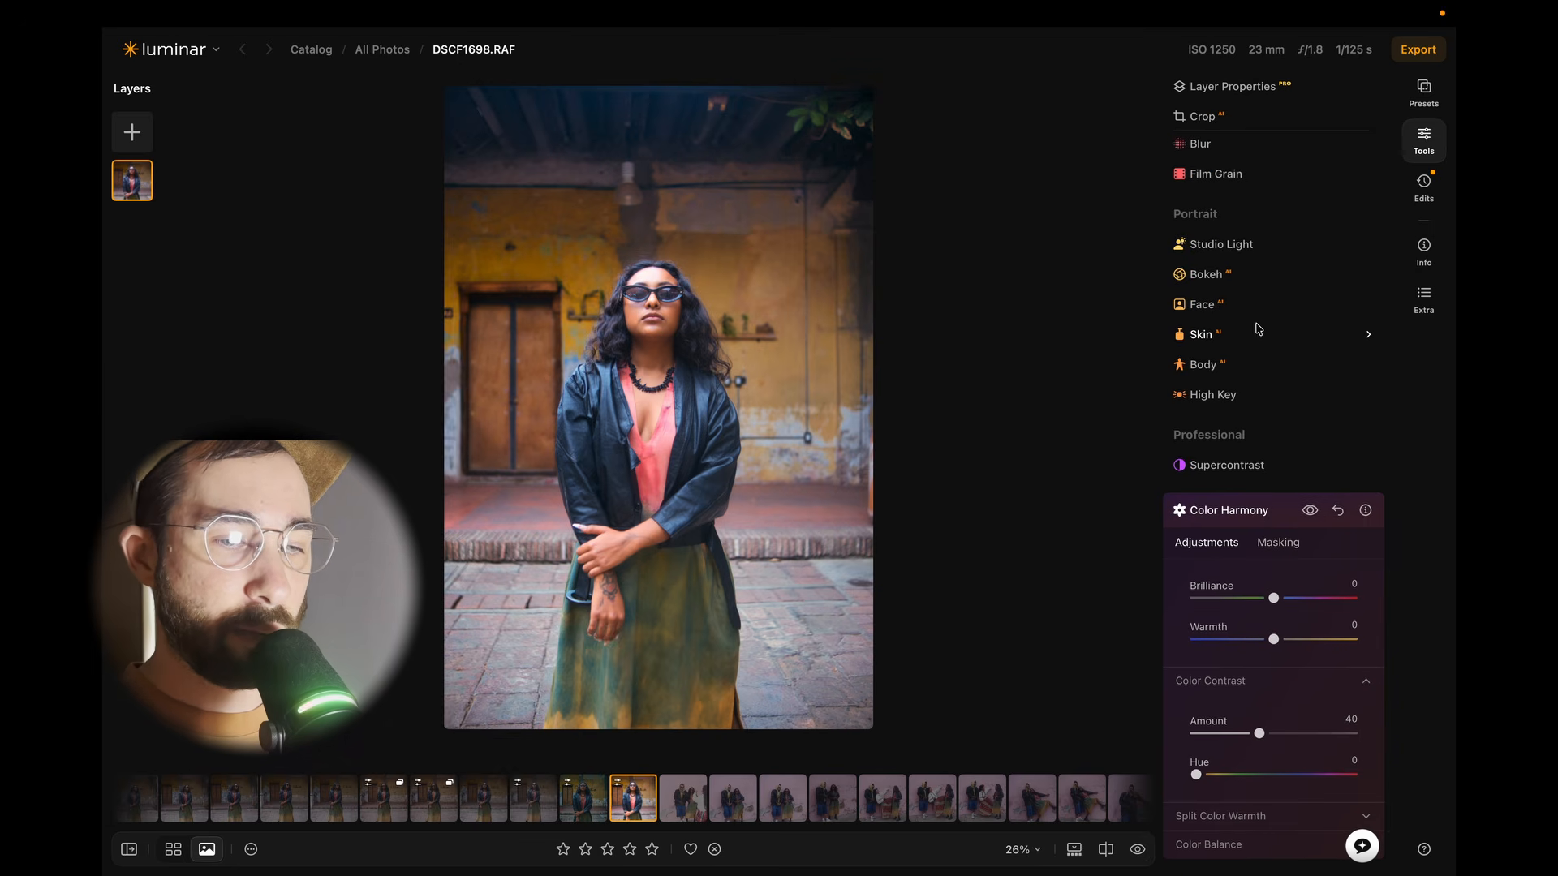
pyautogui.click(1214, 313)
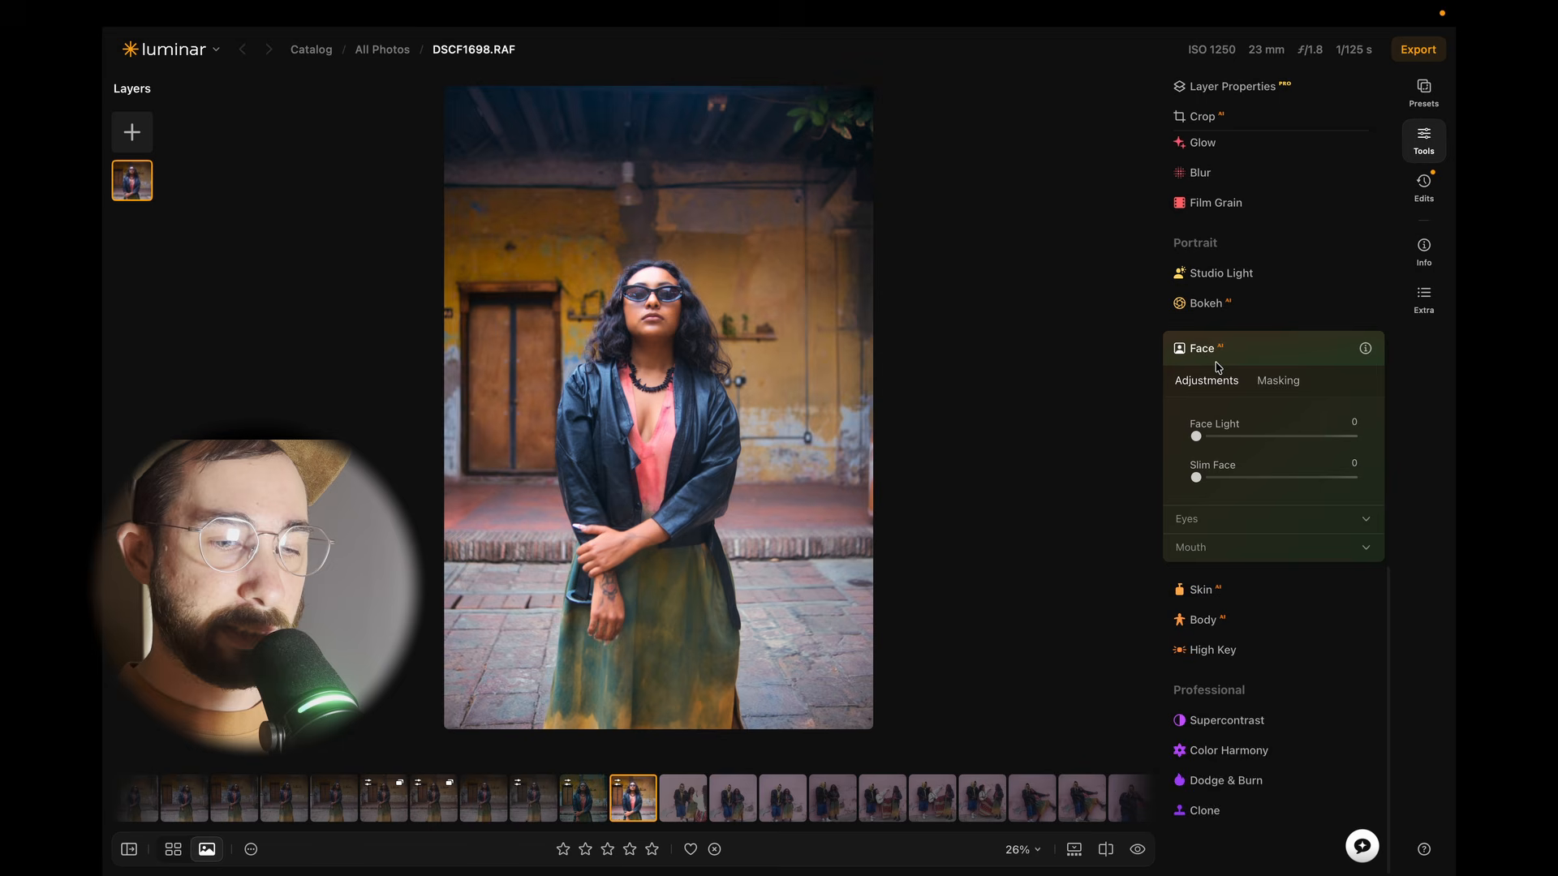
pyautogui.click(1252, 546)
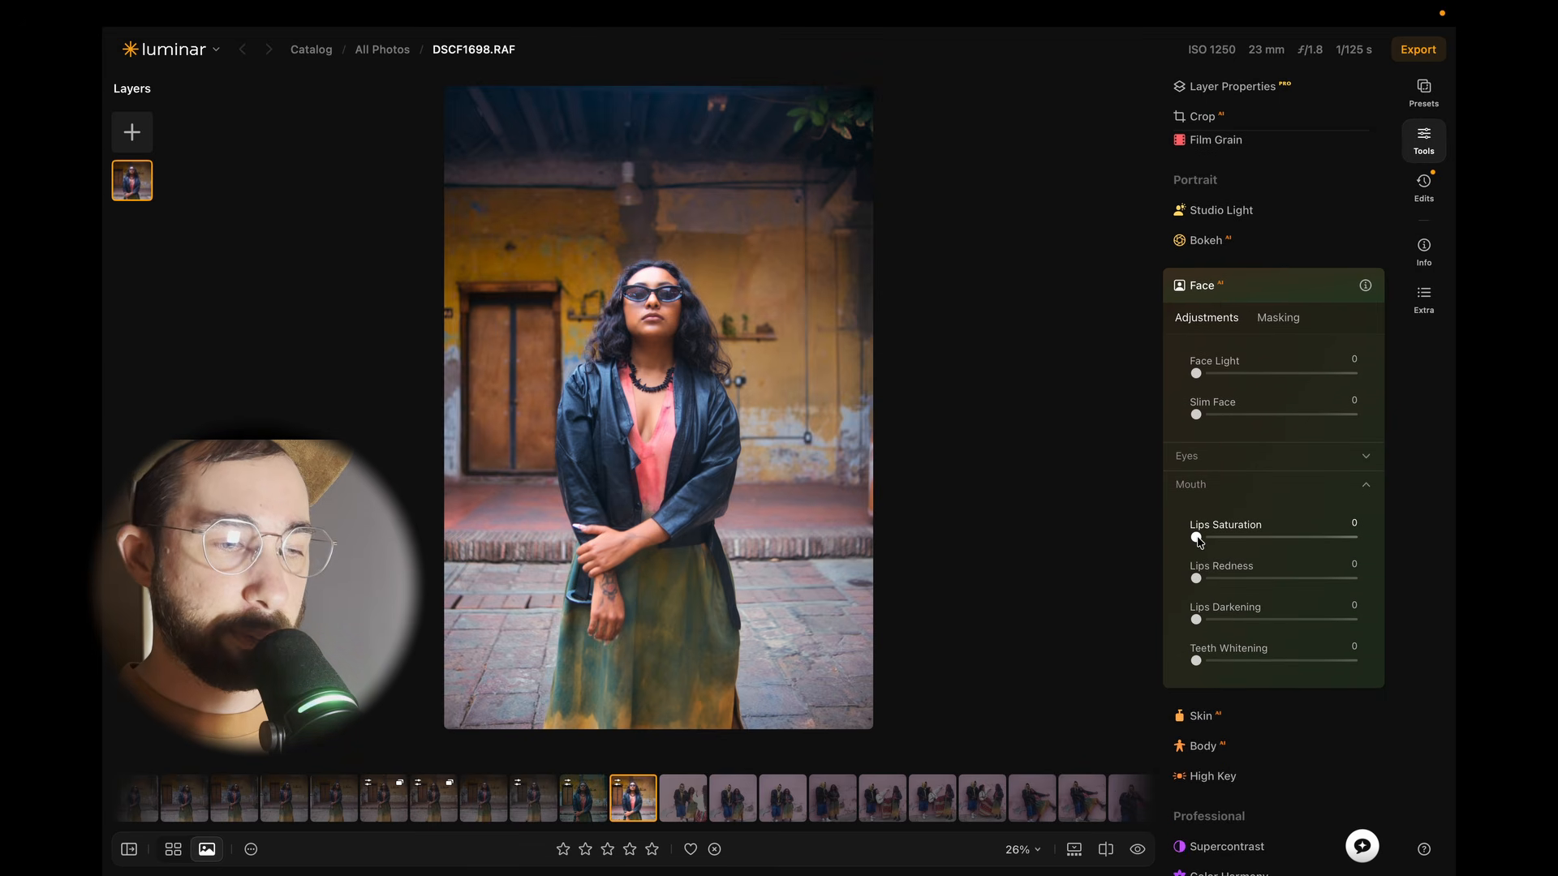
pyautogui.moveTo(1197, 540); pyautogui.dragTo(1230, 581)
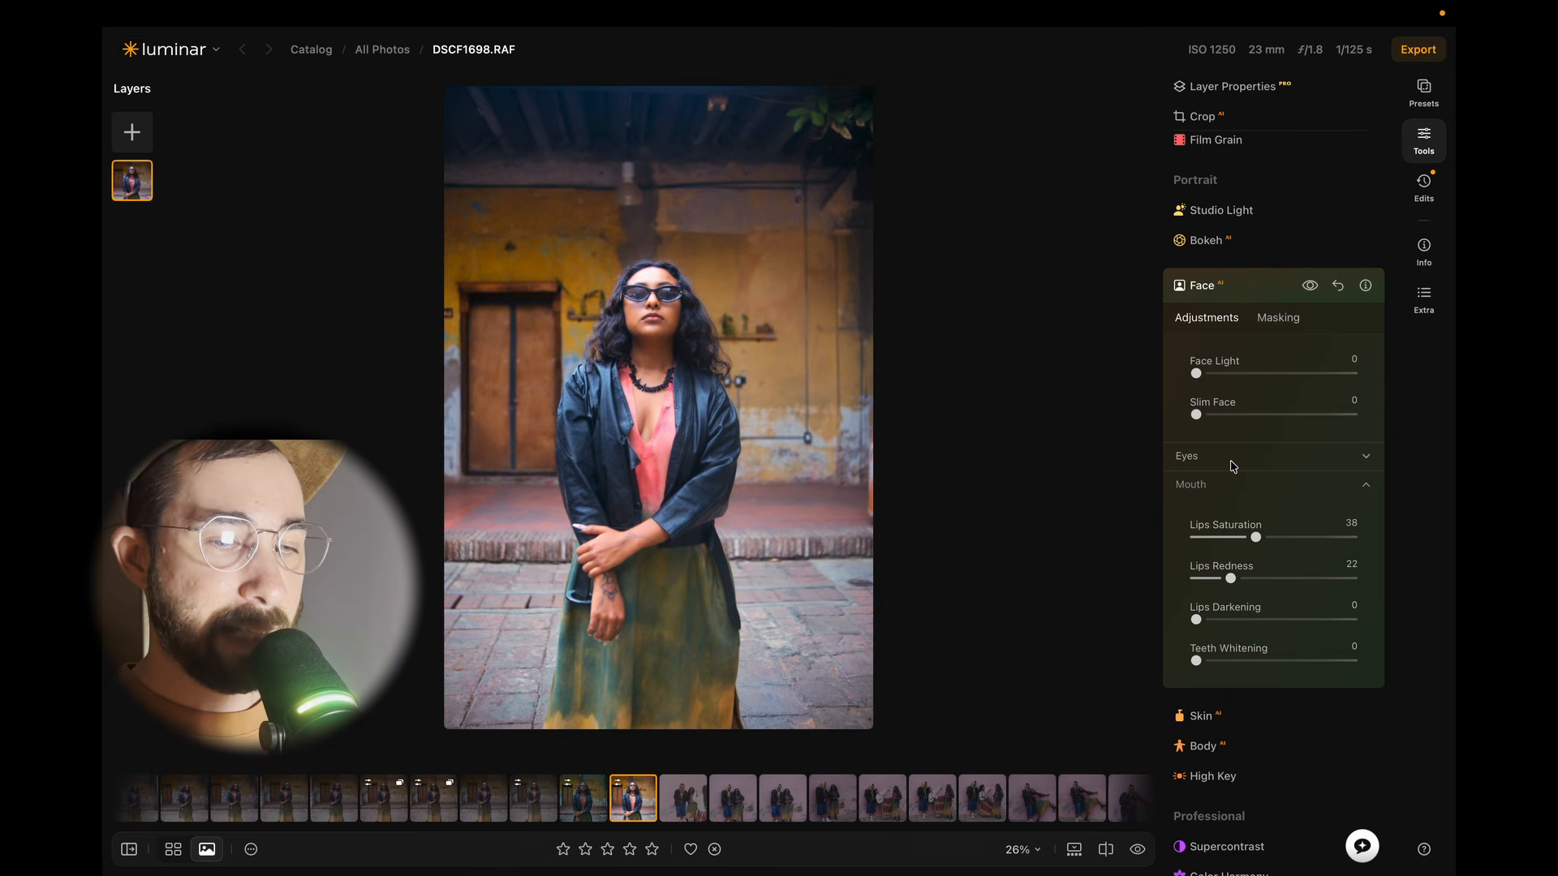
# Step: Slim the woman's face by setting Slim Face to 34
pyautogui.scroll(2, 1225, 459)
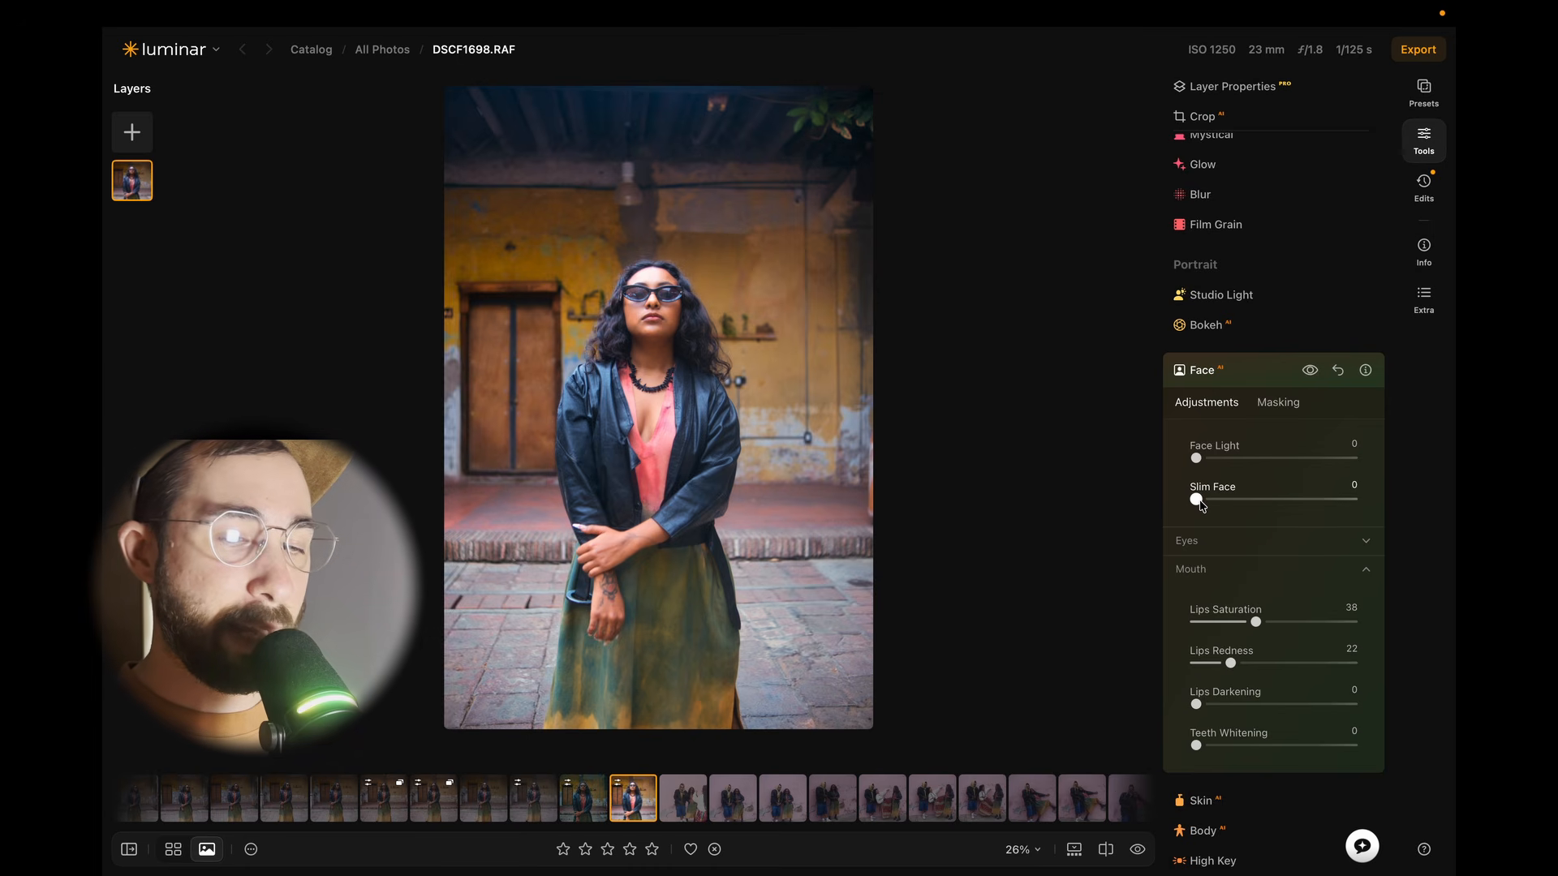
pyautogui.moveTo(1199, 503); pyautogui.dragTo(1255, 509)
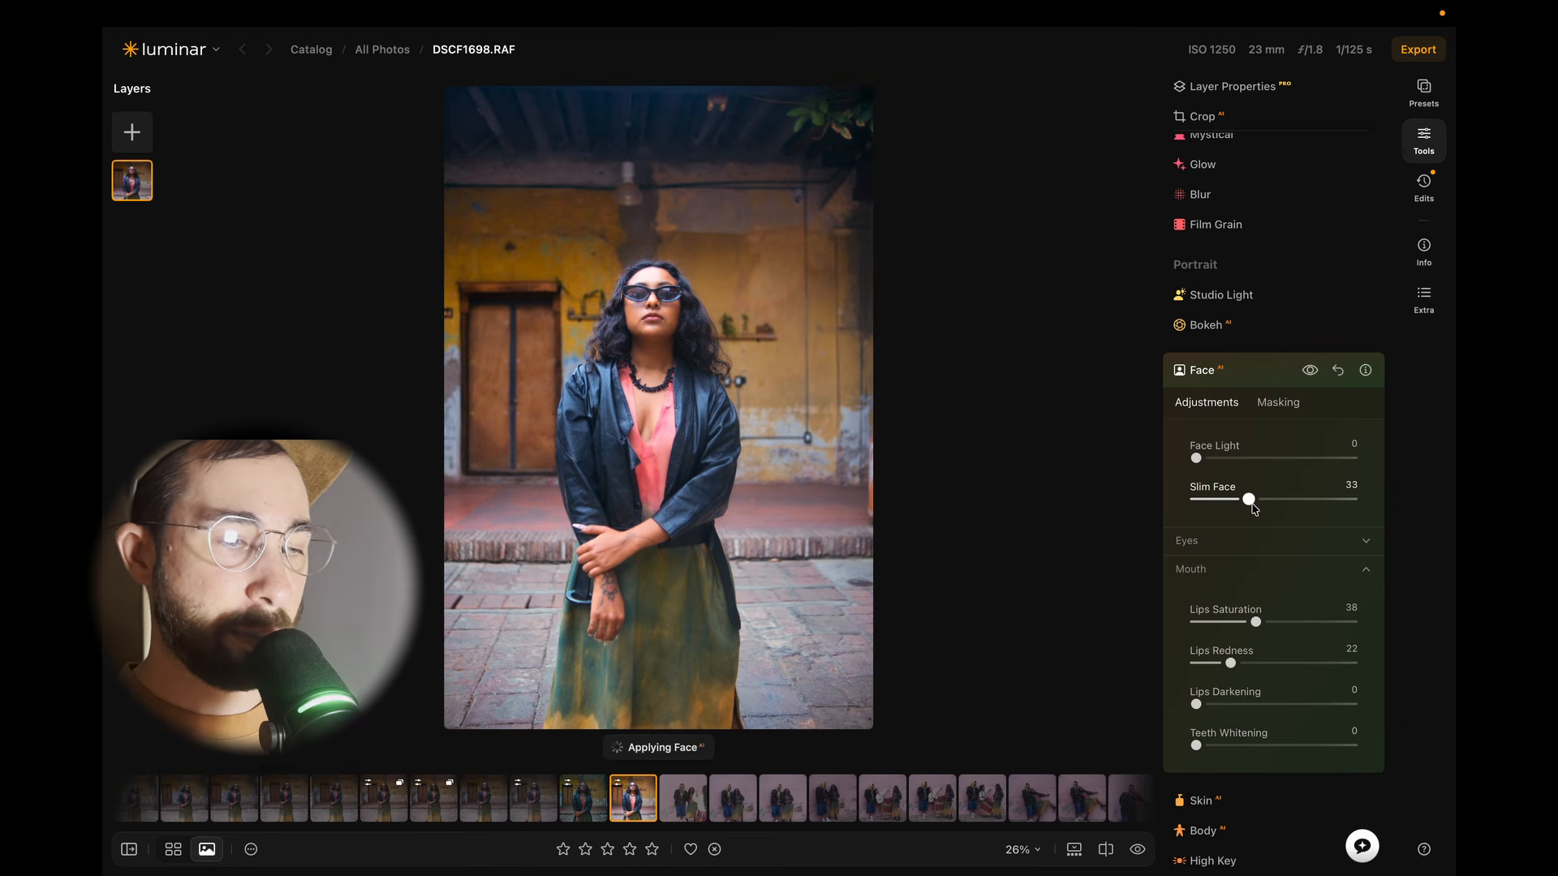
pyautogui.moveTo(1254, 507)
pyautogui.mouseDown()
pyautogui.moveTo(1197, 503)
pyautogui.moveTo(1254, 511)
pyautogui.mouseUp()
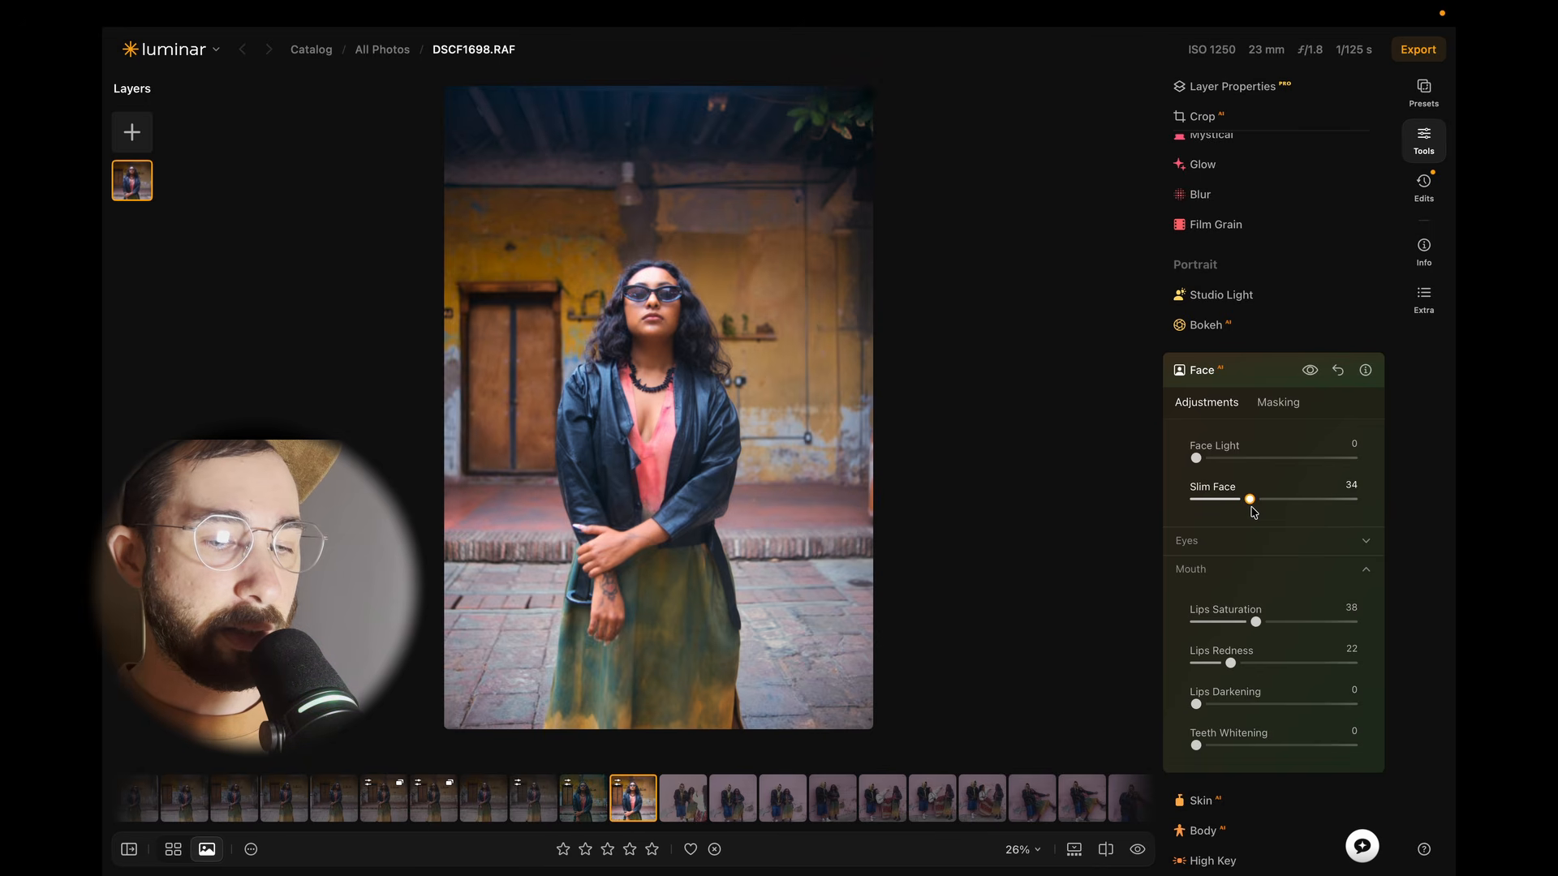
# Step: Remove blemishes from the woman's skin with Blemish Removal at 100 in the Skin tool, and compare the photo before and after
pyautogui.scroll(-5, 1253, 512)
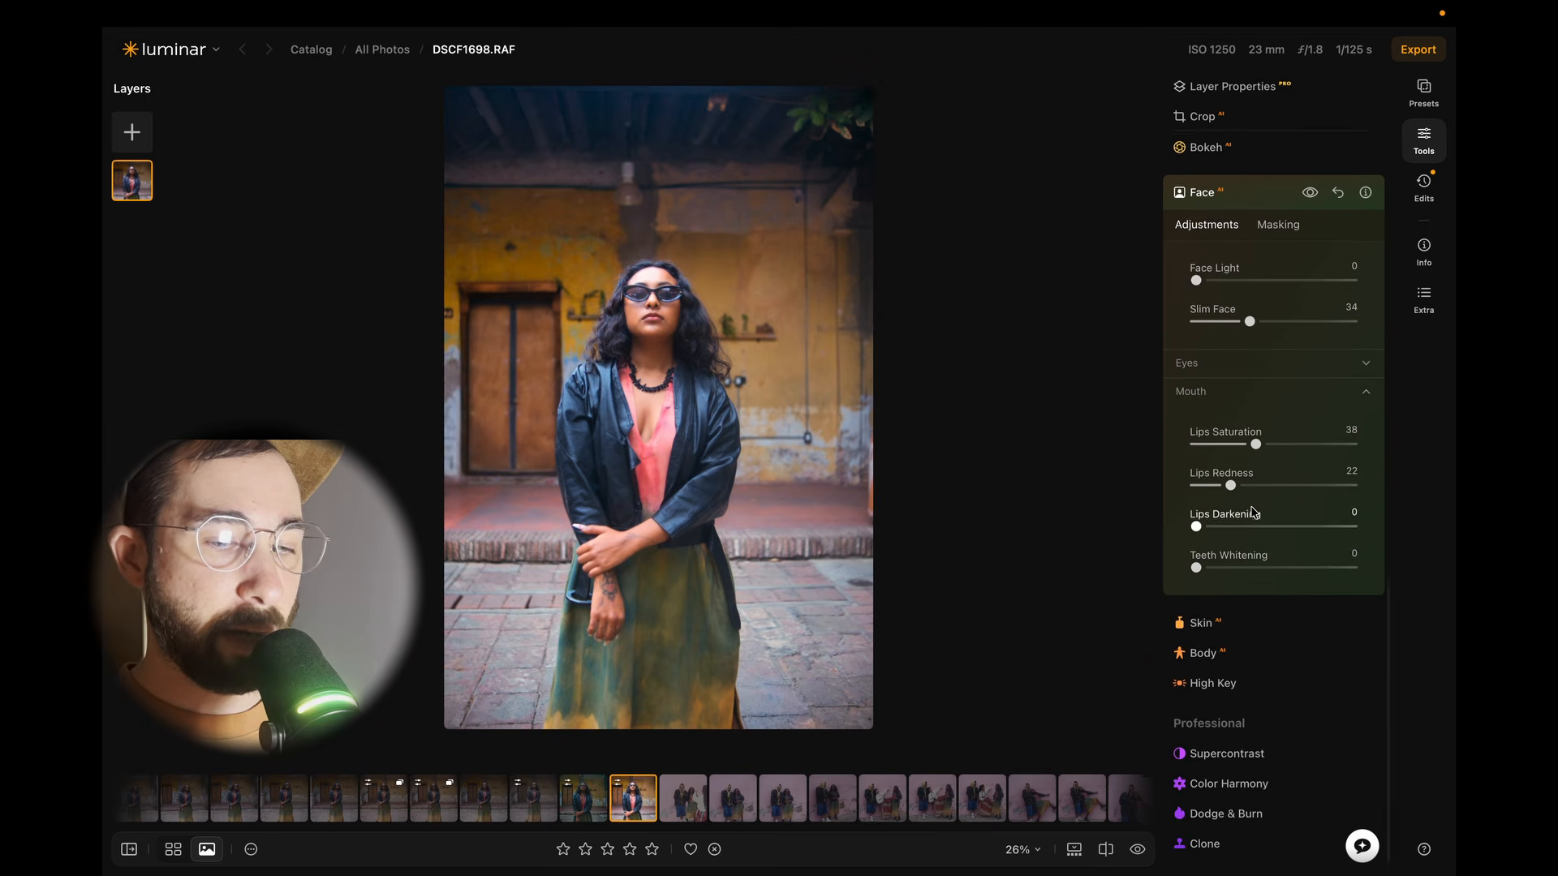
pyautogui.click(1199, 622)
pyautogui.scroll(-1, 1199, 623)
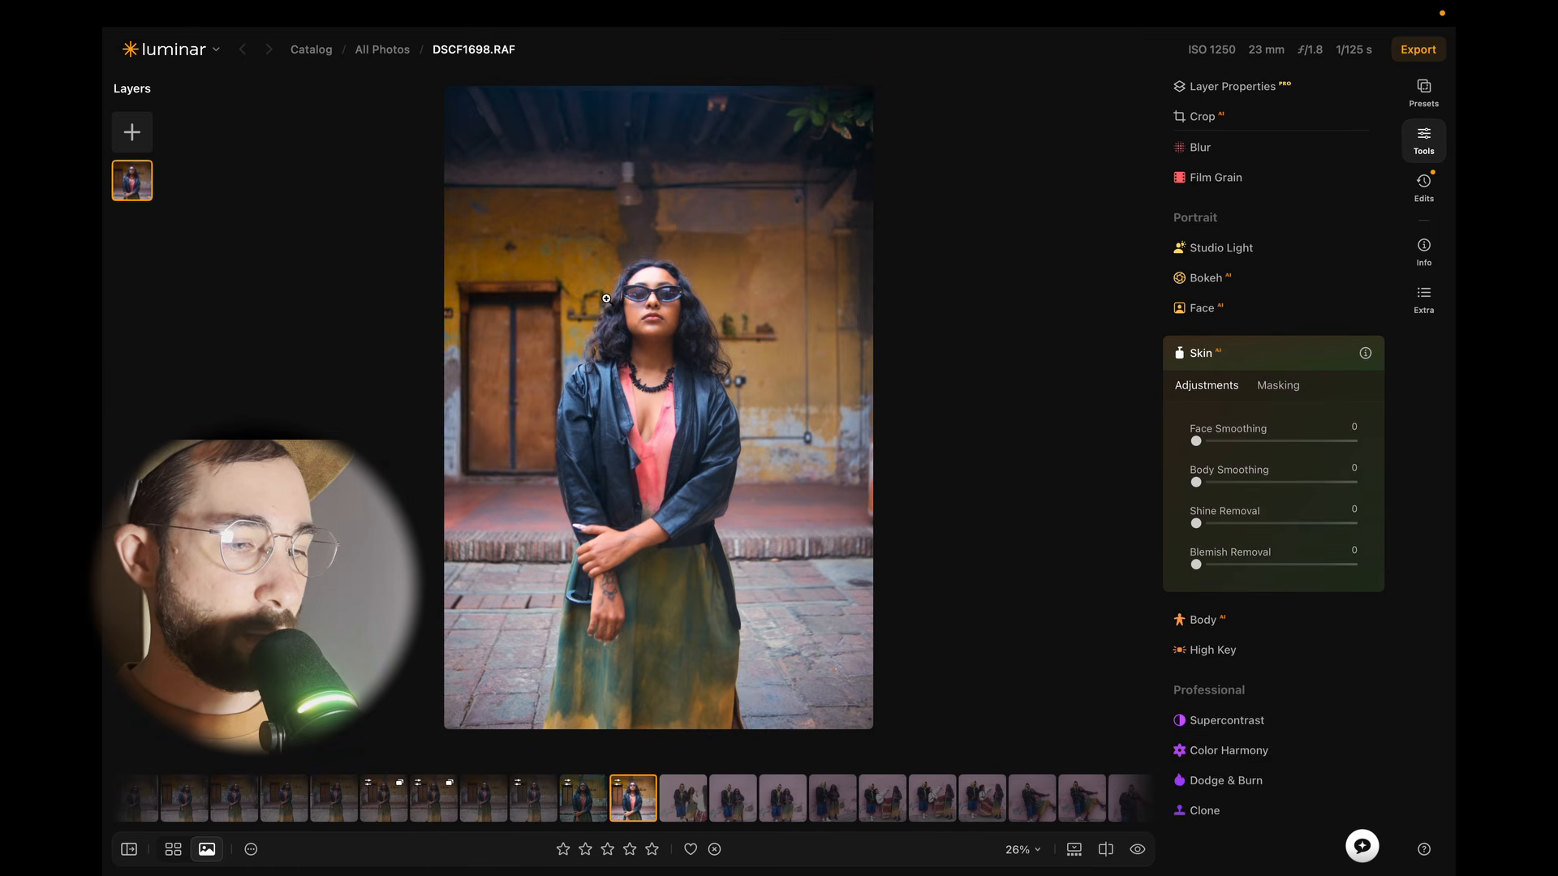
pyautogui.click(657, 319)
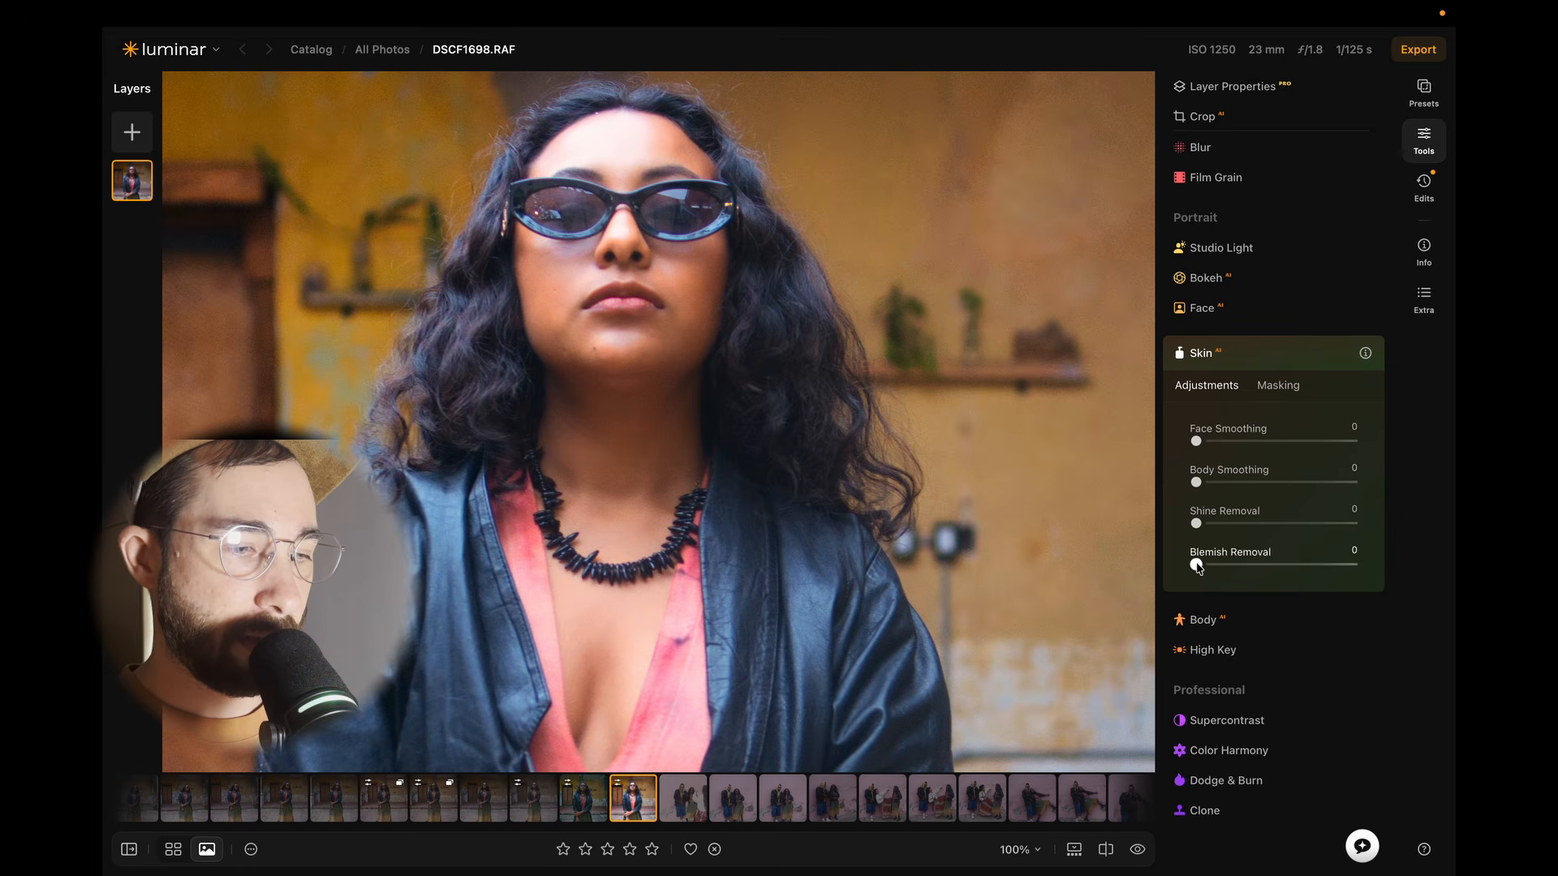
pyautogui.moveTo(1195, 564); pyautogui.dragTo(1390, 568)
pyautogui.click(668, 456)
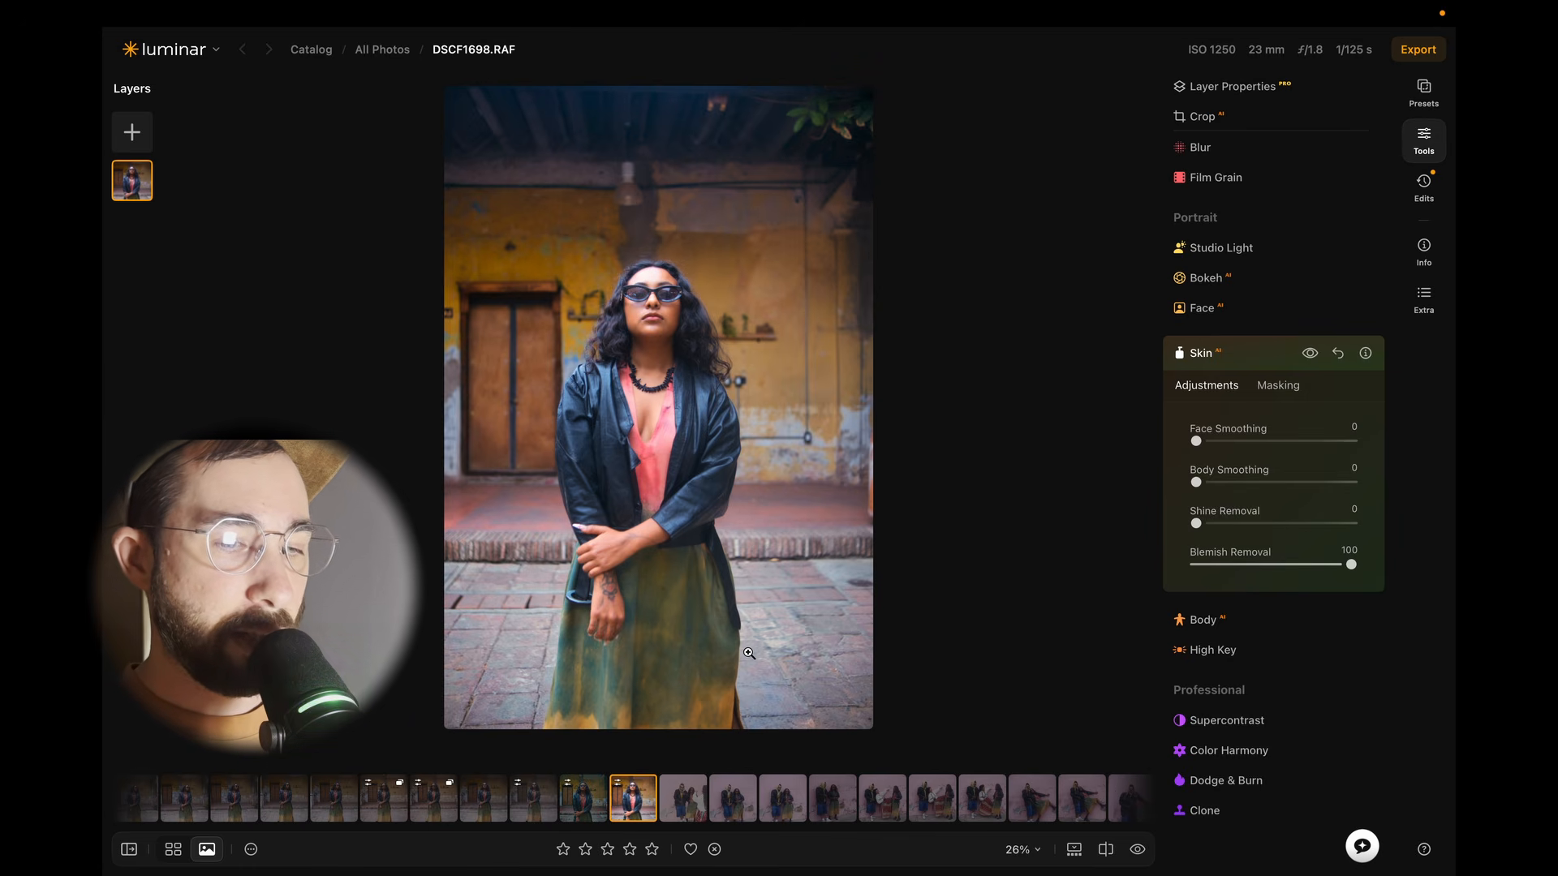
pyautogui.click(1137, 851)
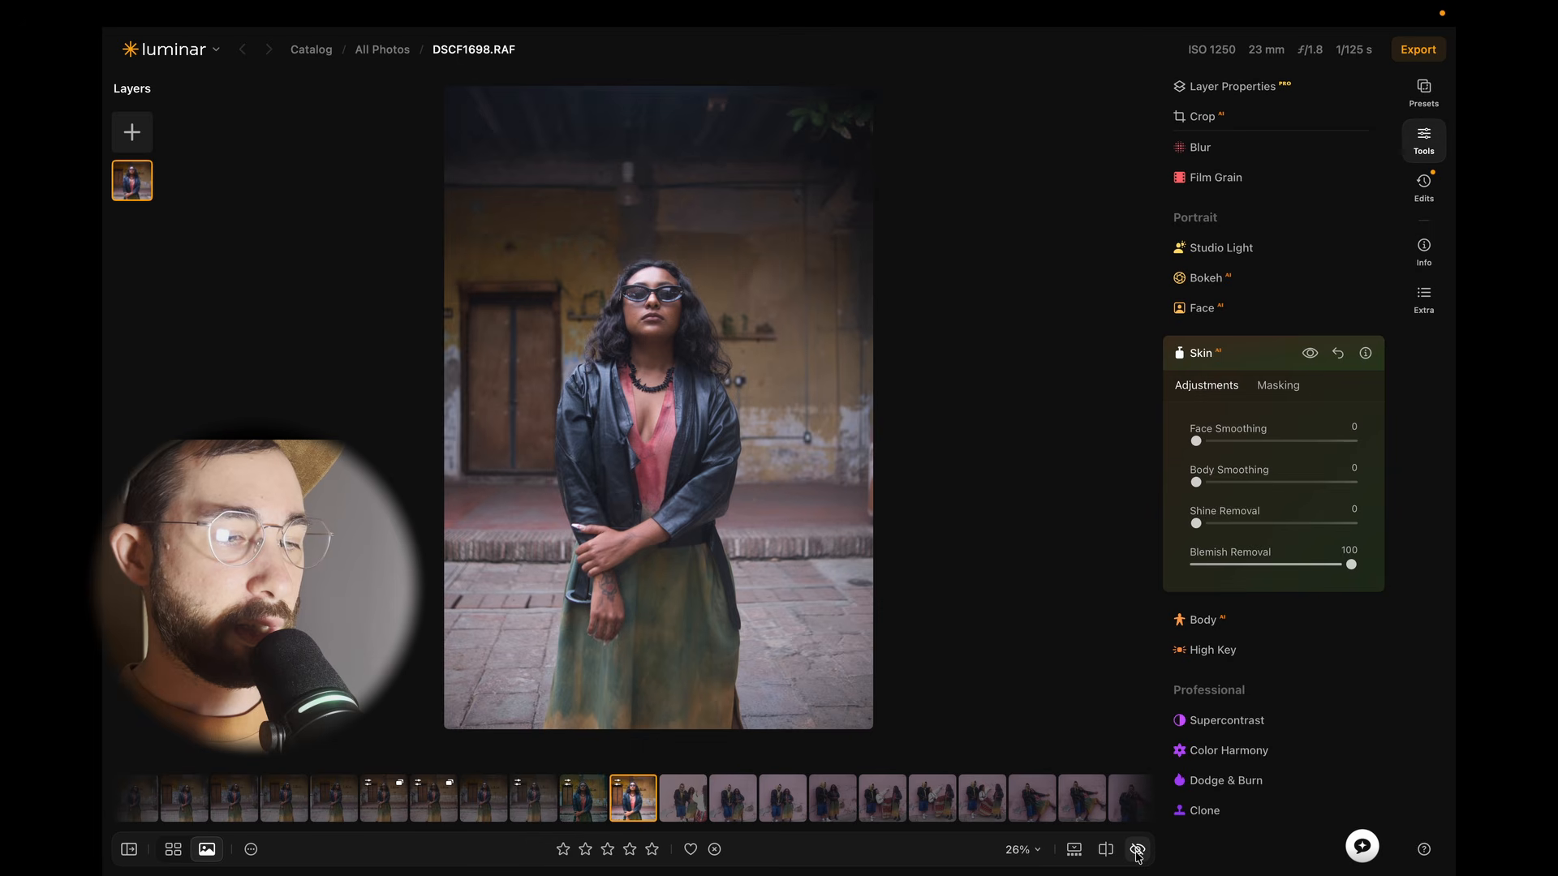
pyautogui.click(1136, 852)
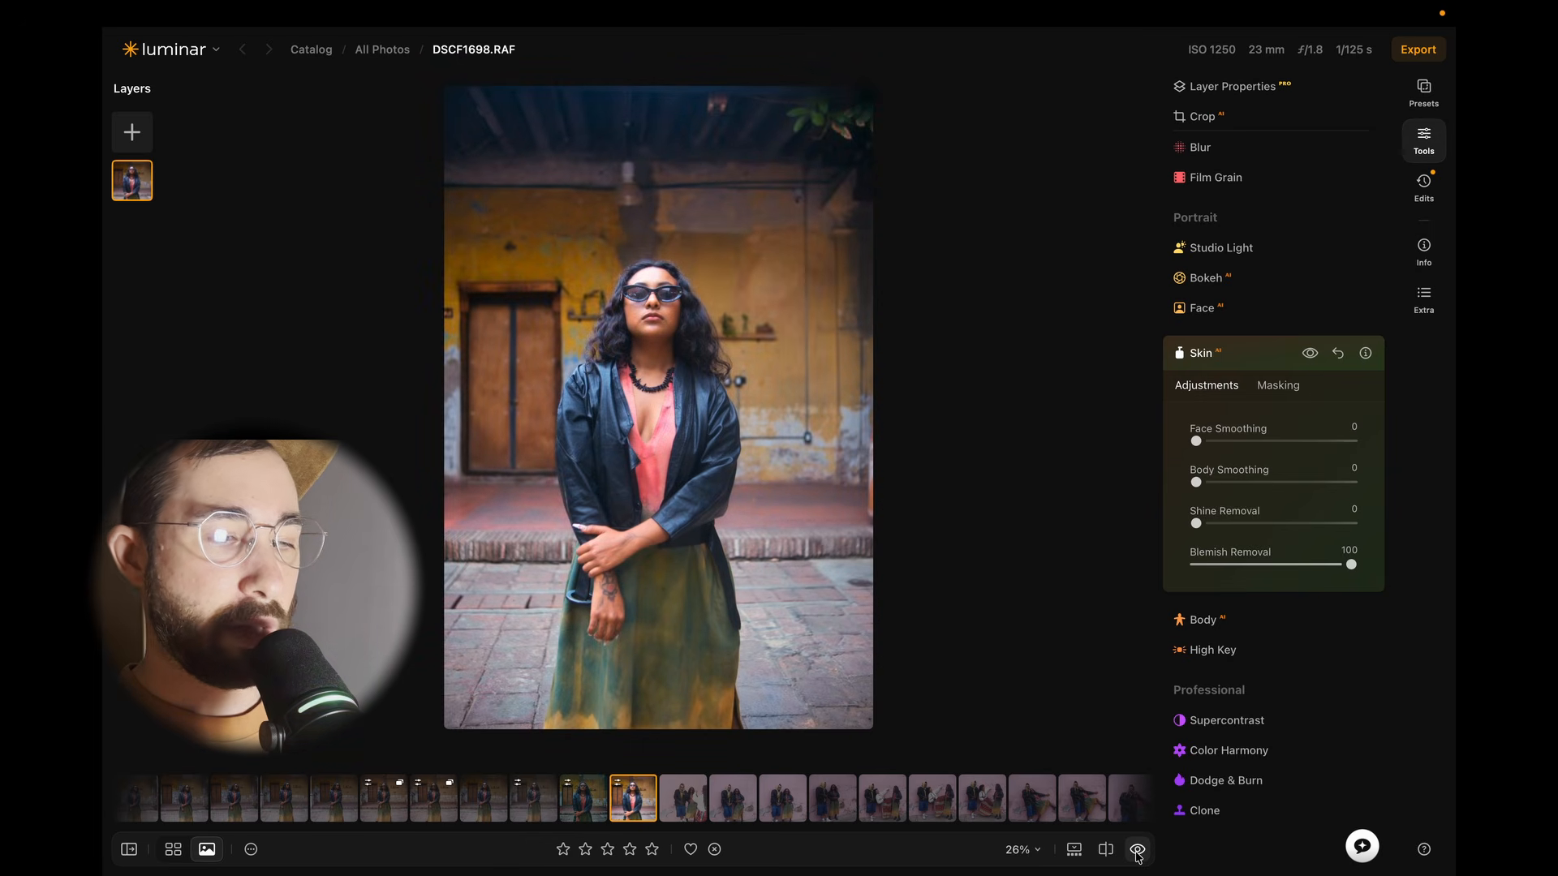